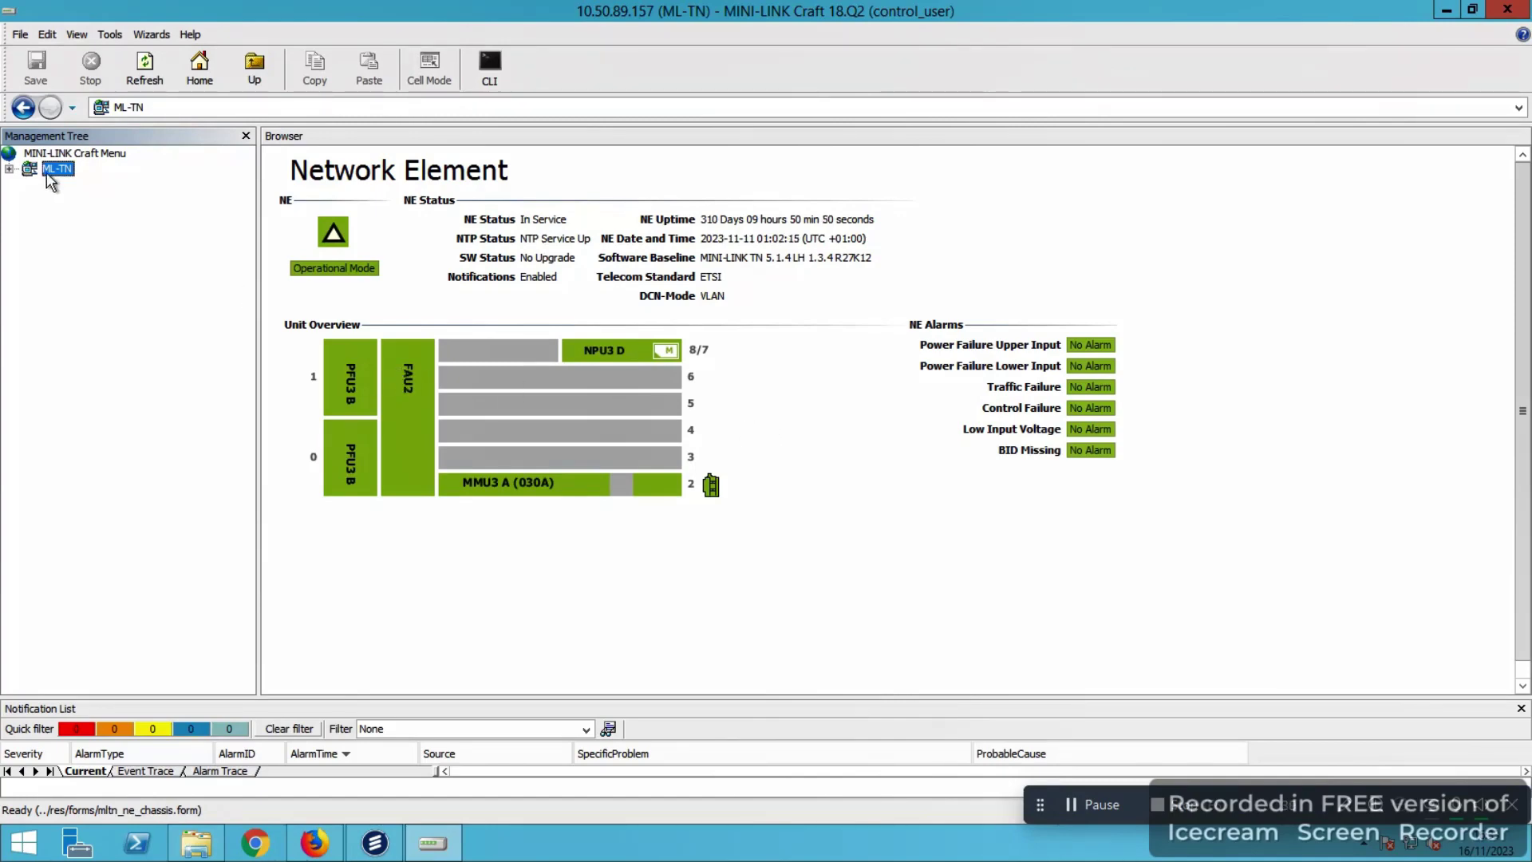
Open the configuration of radio link 030A (2) - 715H (9) and expand its Far End Radio Terminal section, dismissing the Windows colour-scheme prompt
click(8, 168)
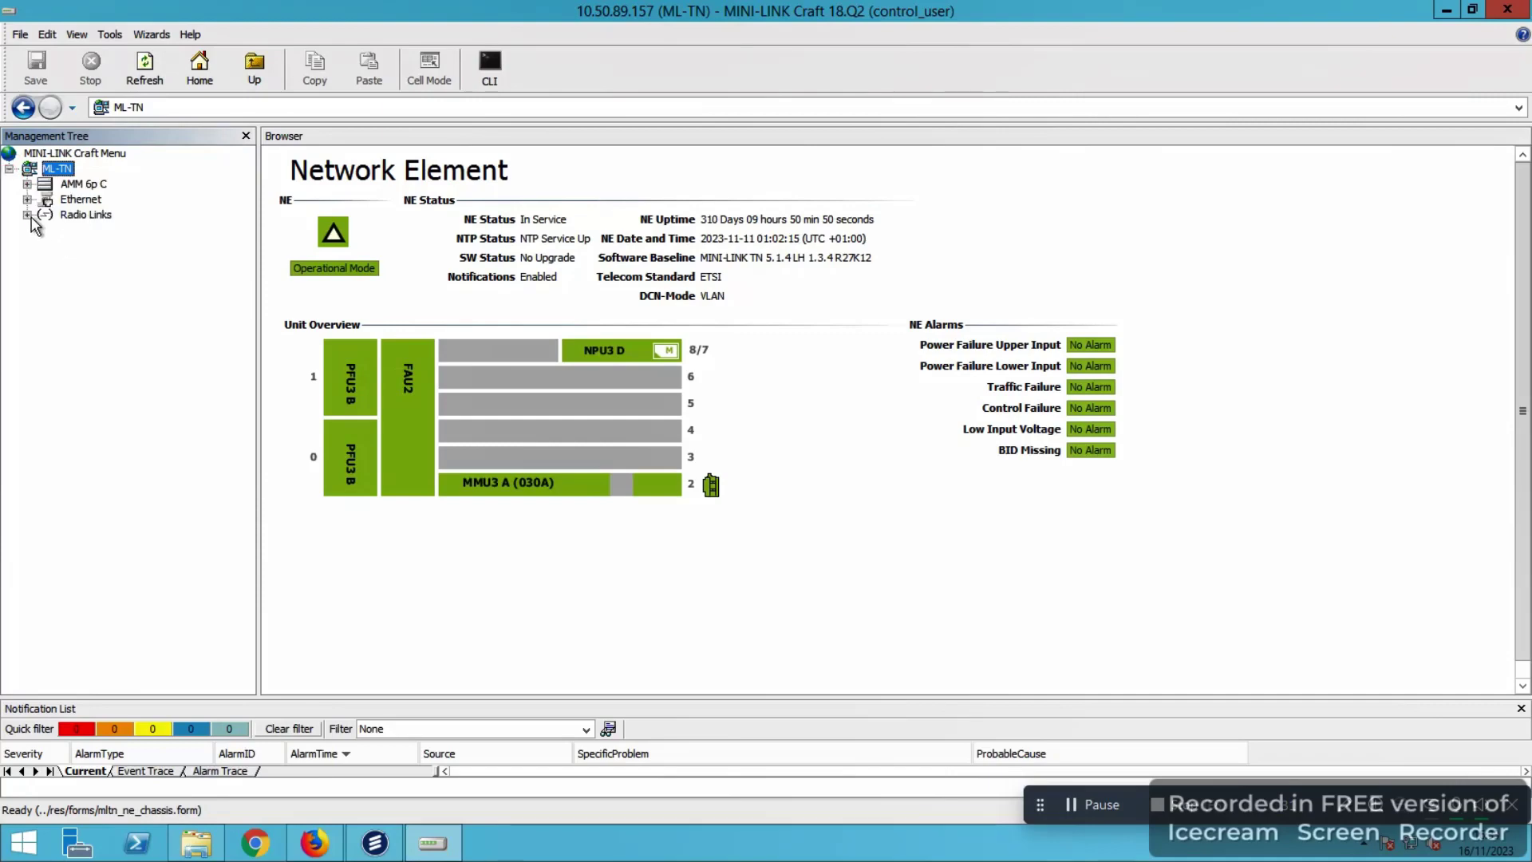
click(27, 214)
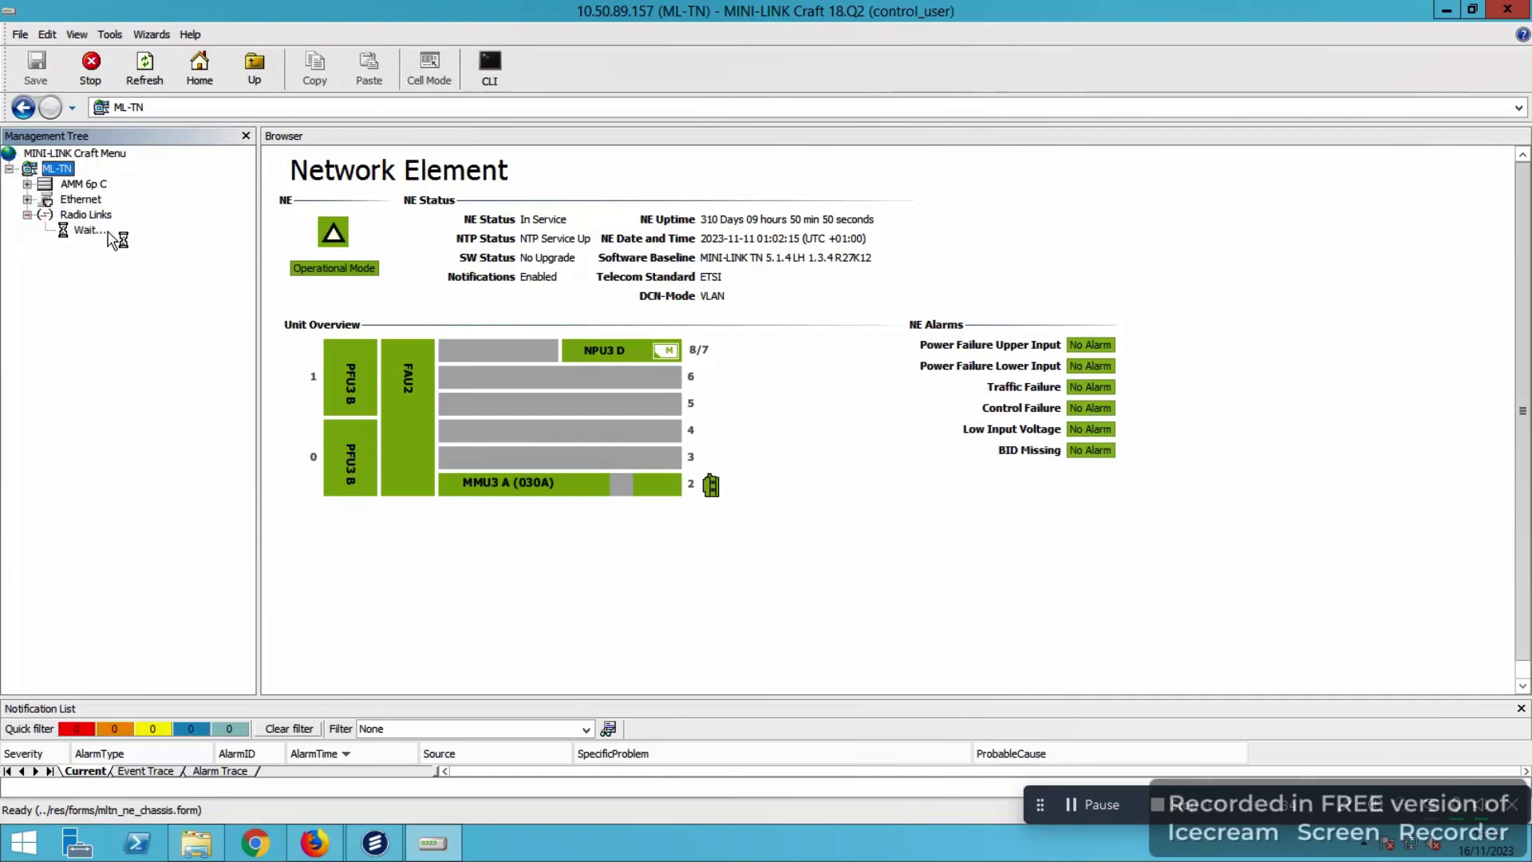
click(27, 184)
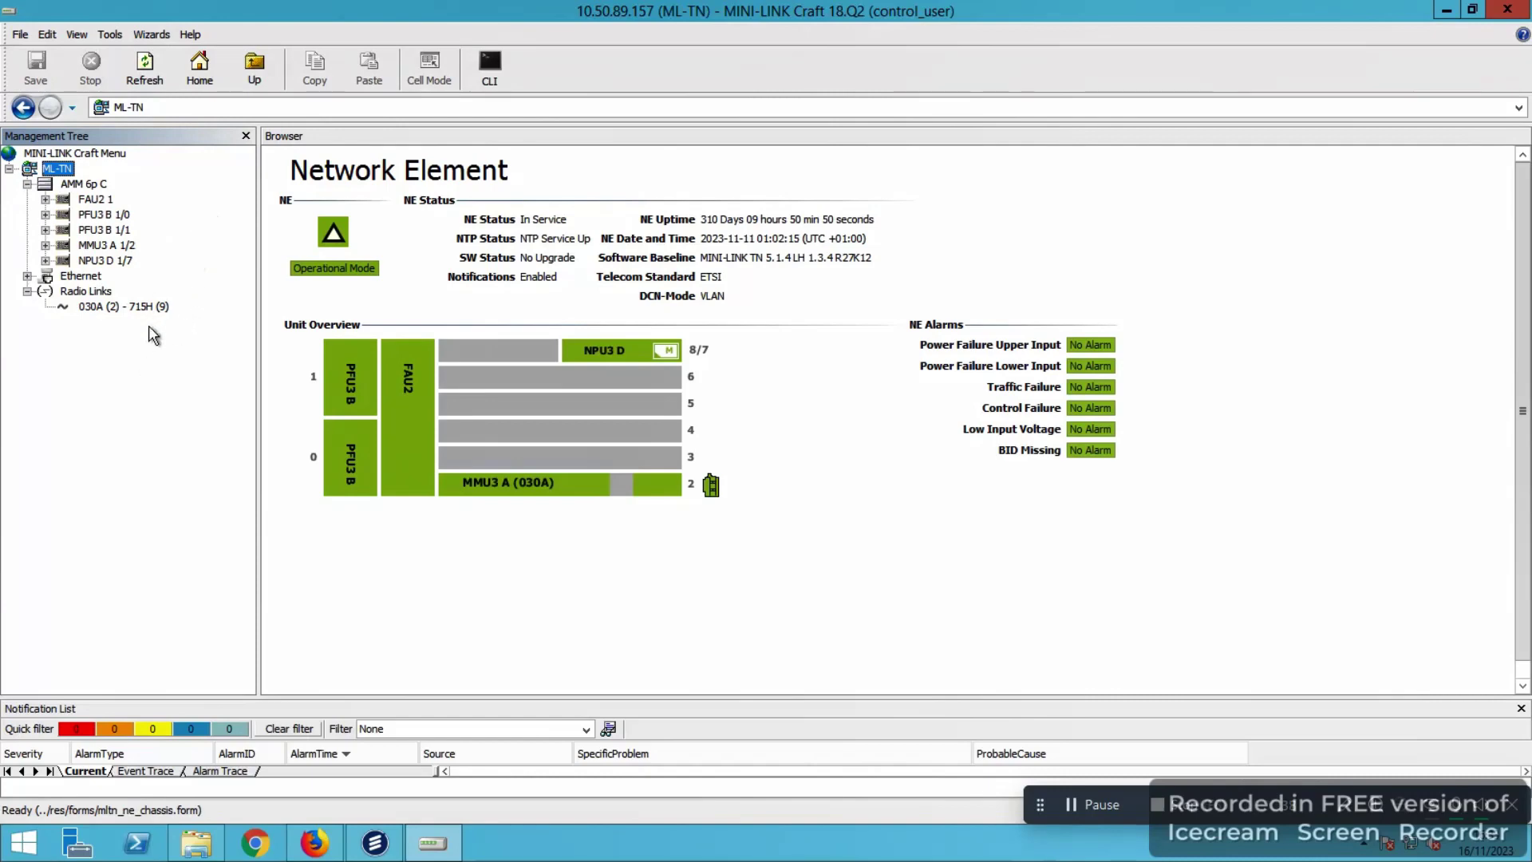
click(127, 307)
right_click(126, 307)
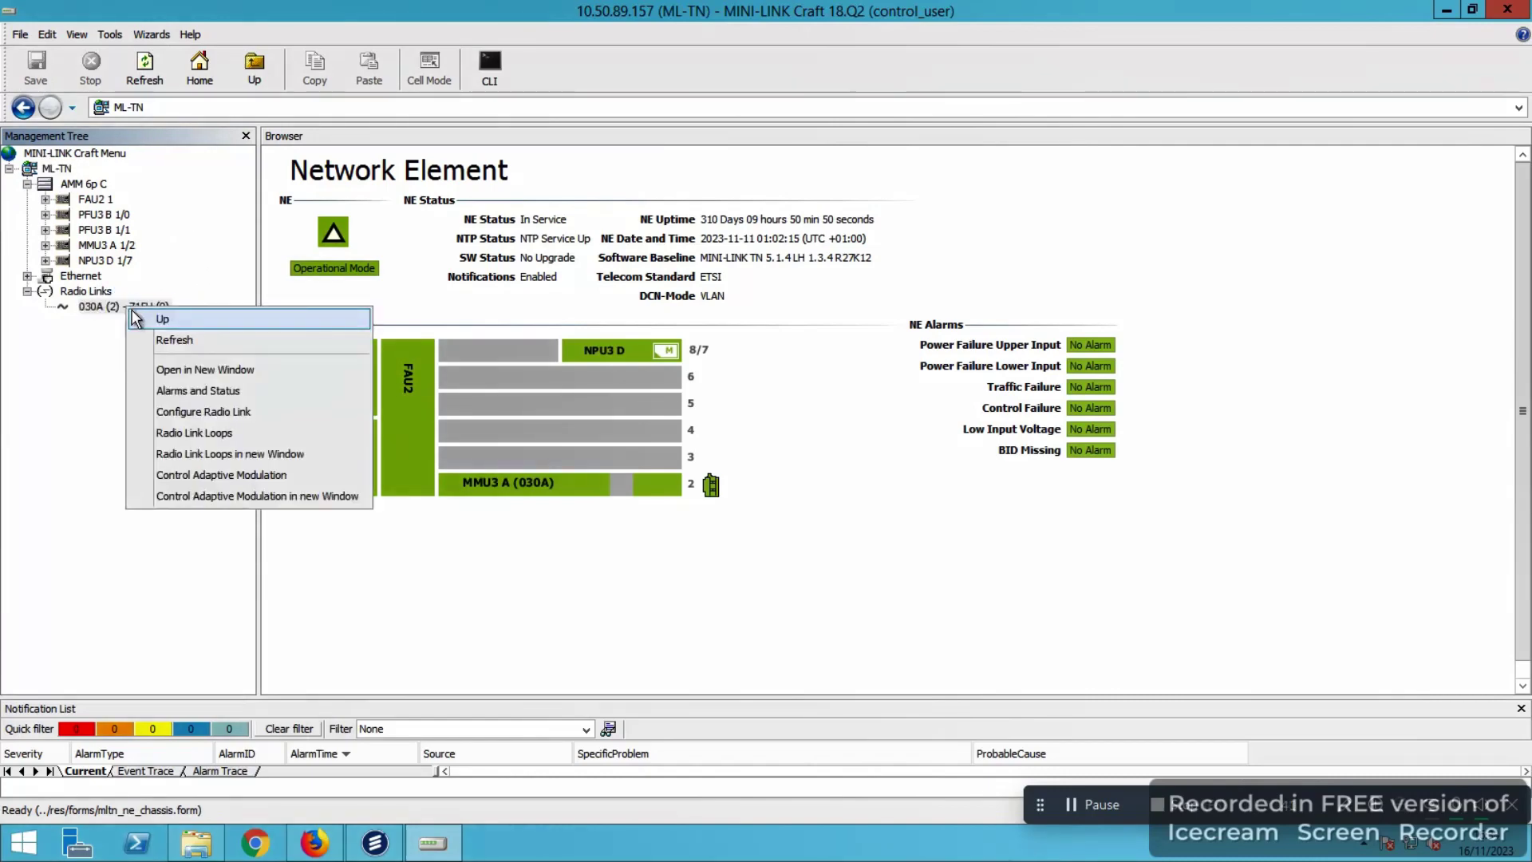
click(240, 415)
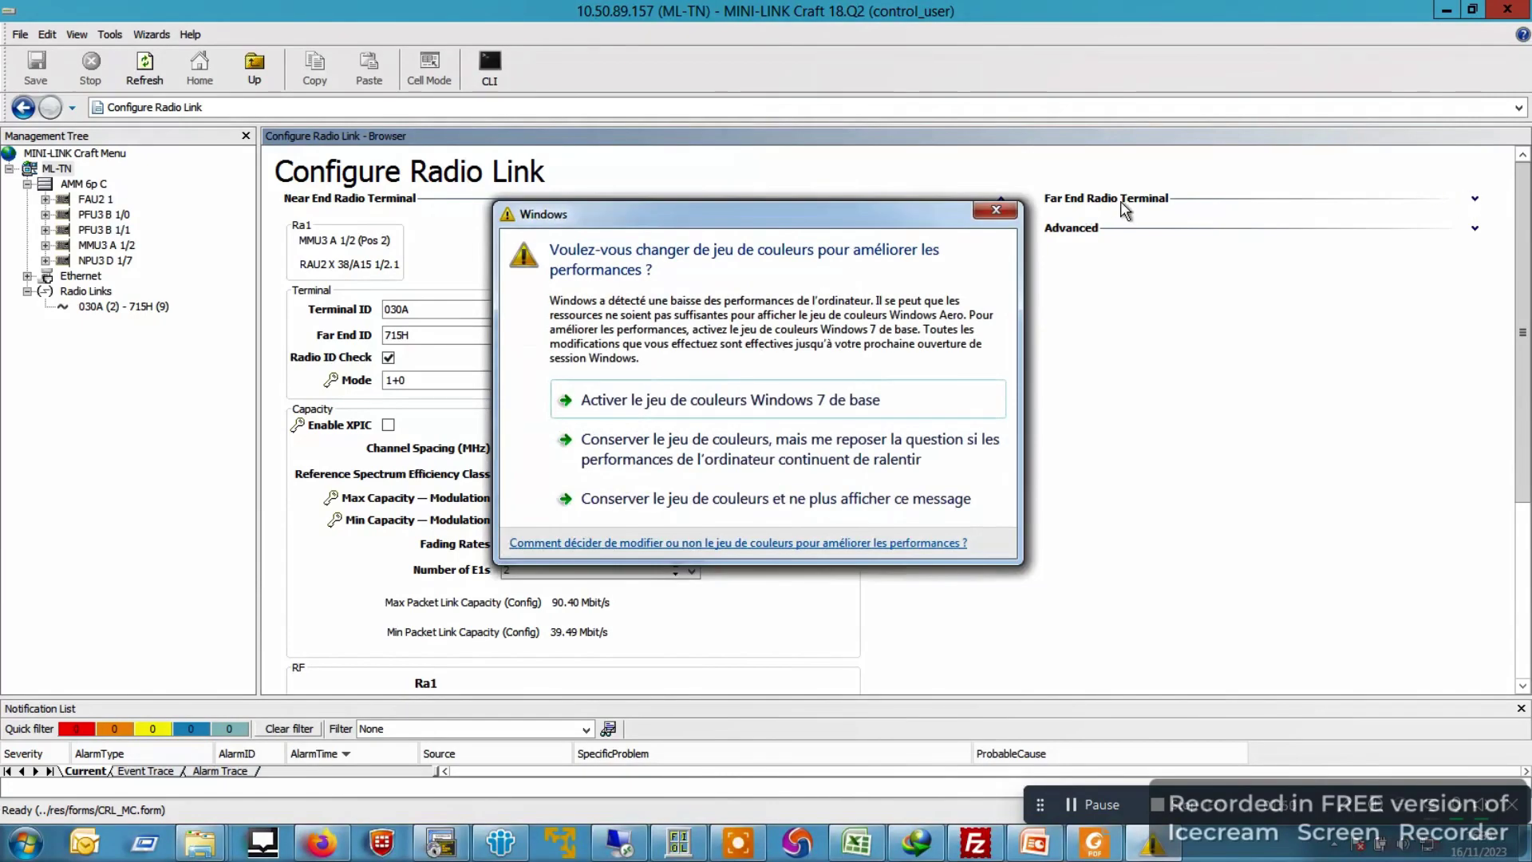
click(995, 210)
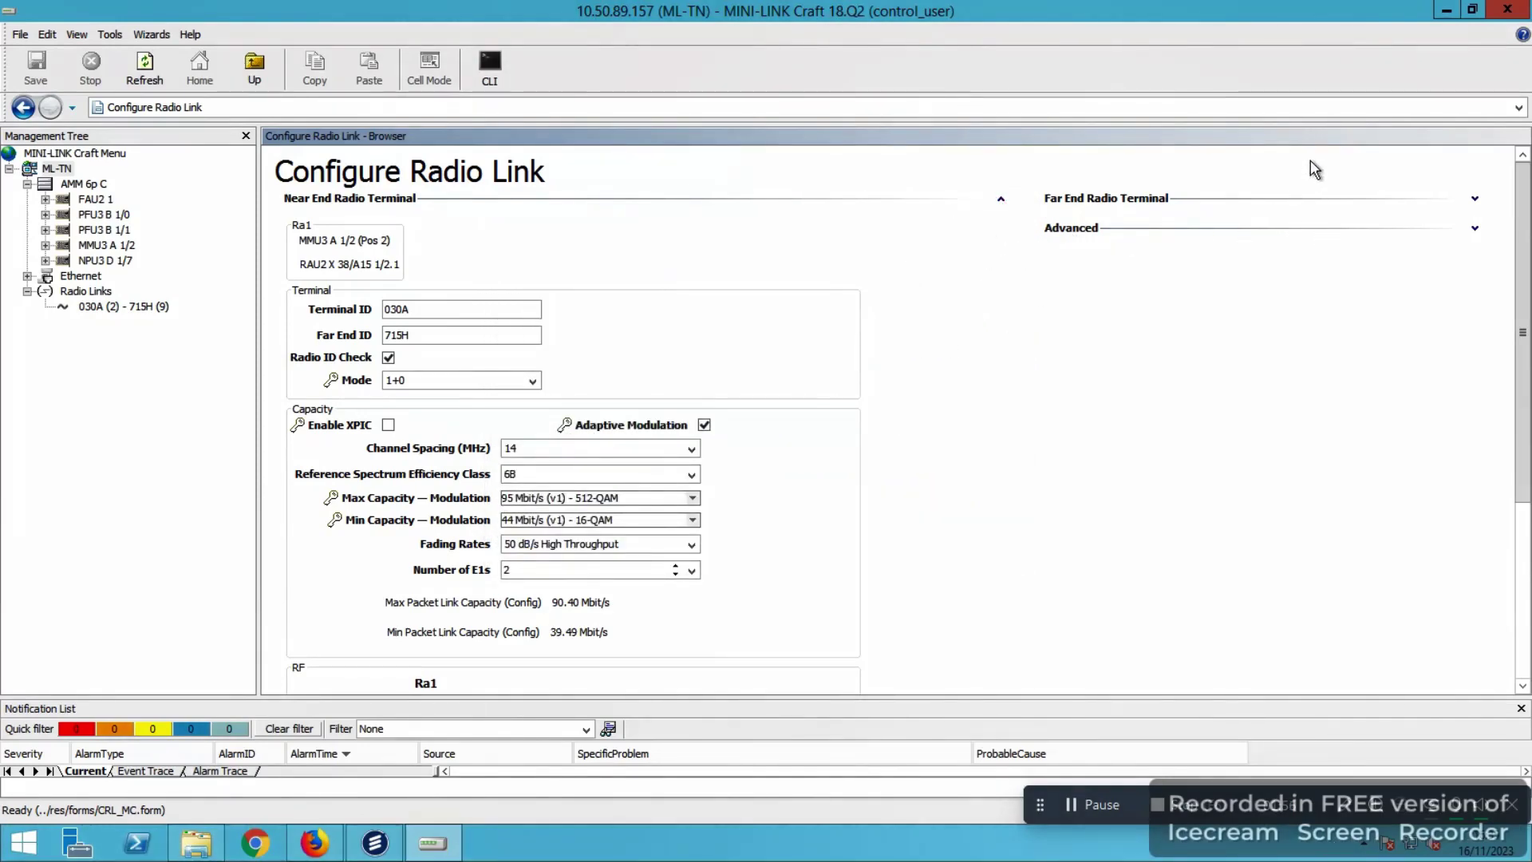
click(1475, 197)
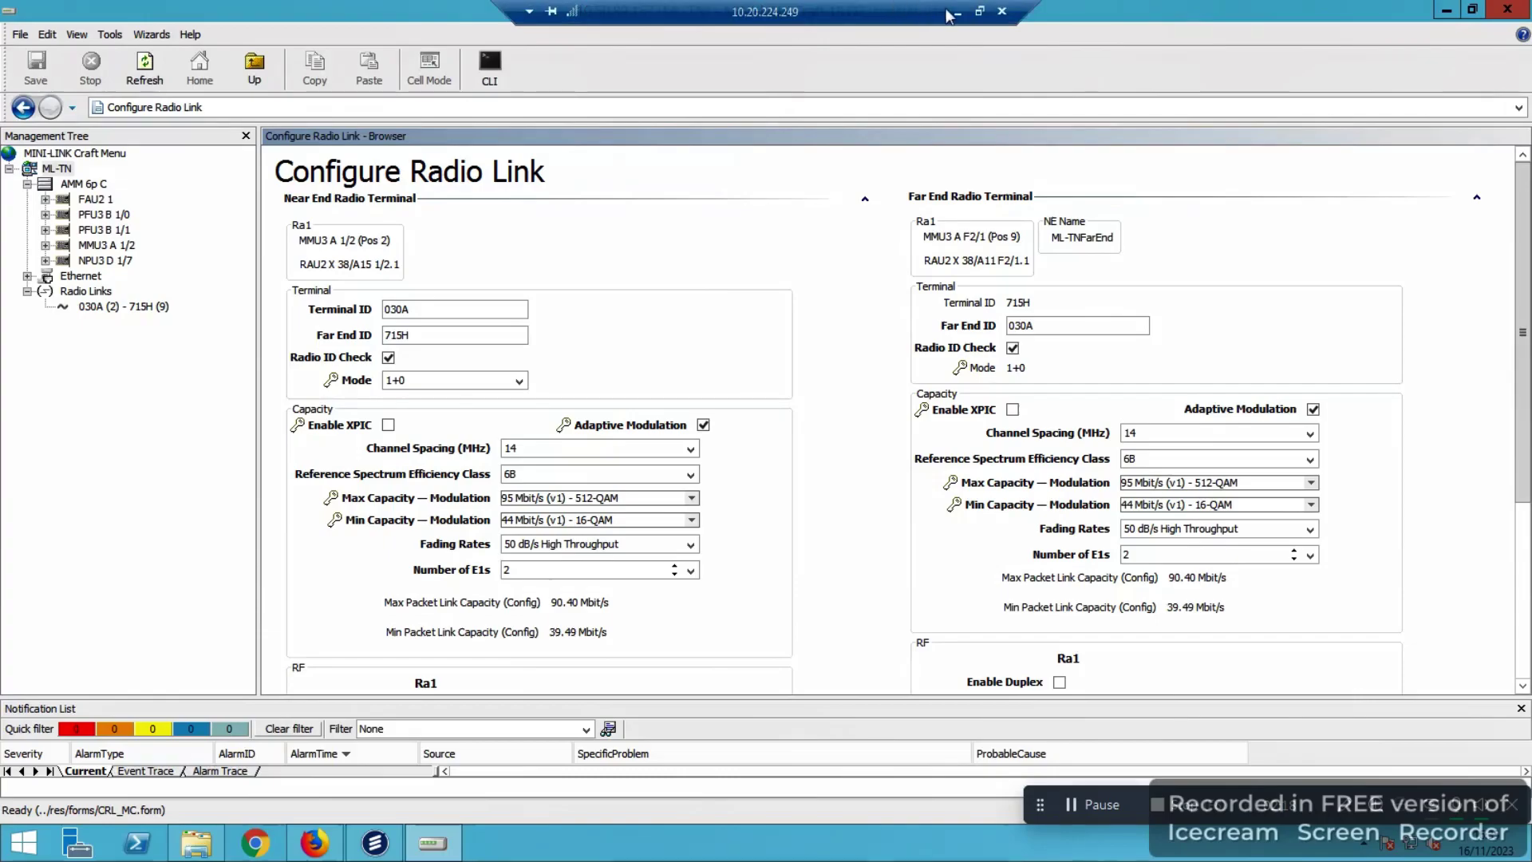
click(953, 14)
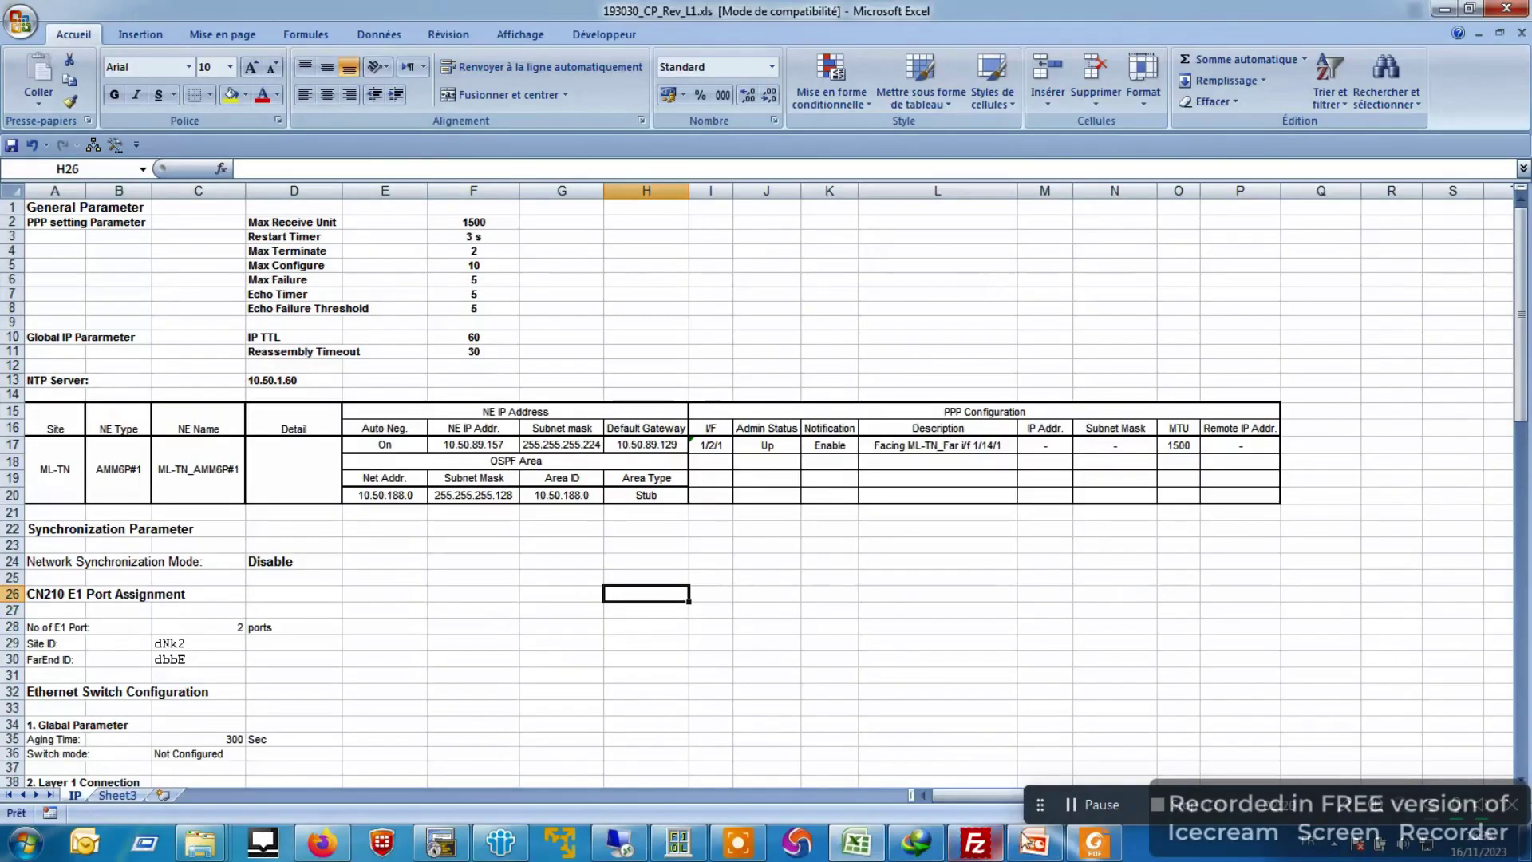
click(1095, 842)
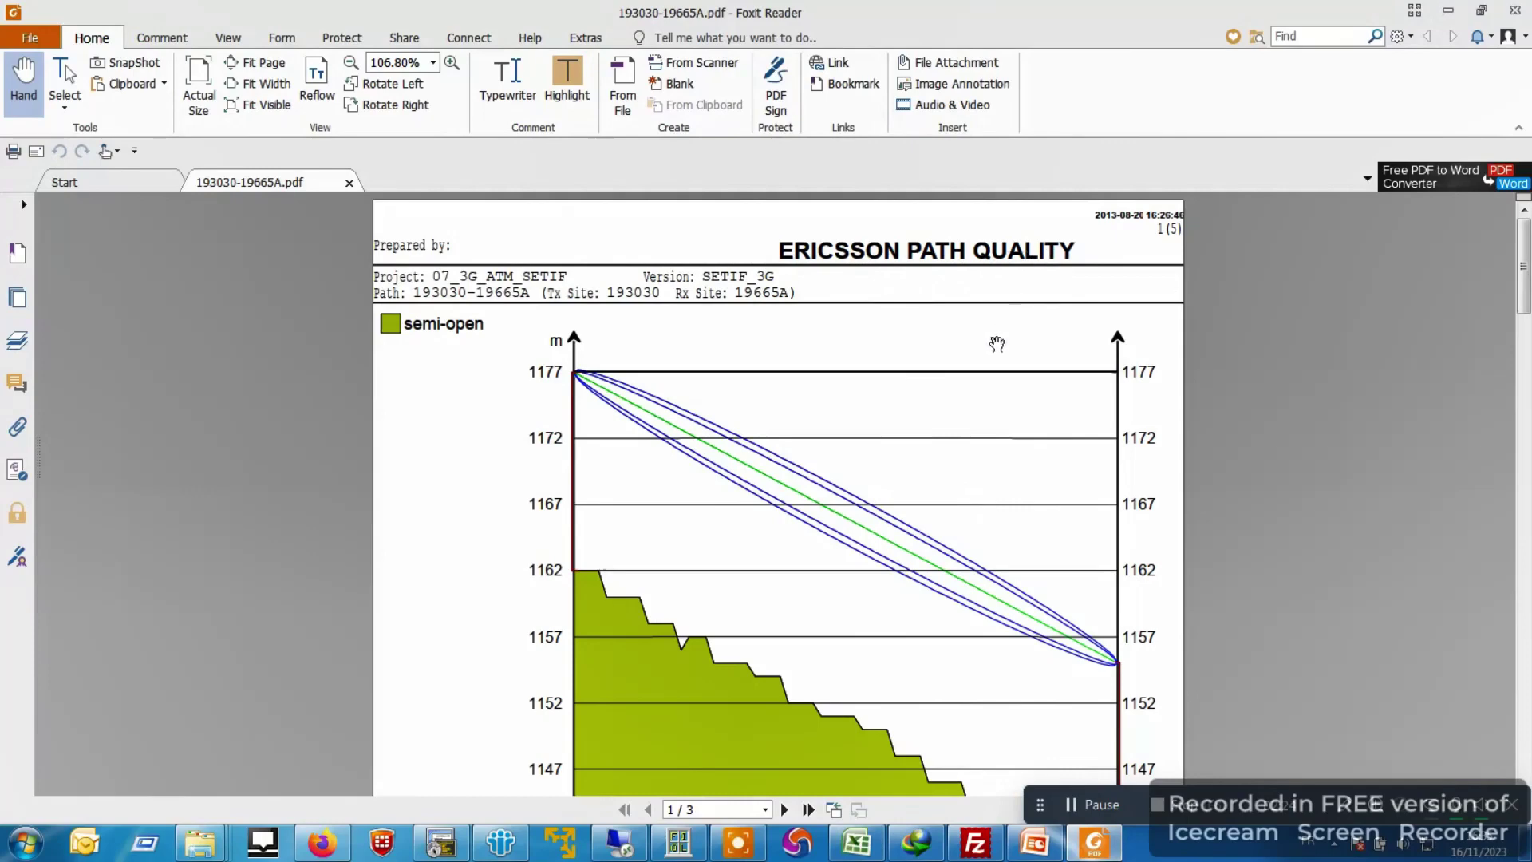
scroll(993, 355, down, 3)
scroll(992, 357, down, 2)
scroll(992, 357, up, 2)
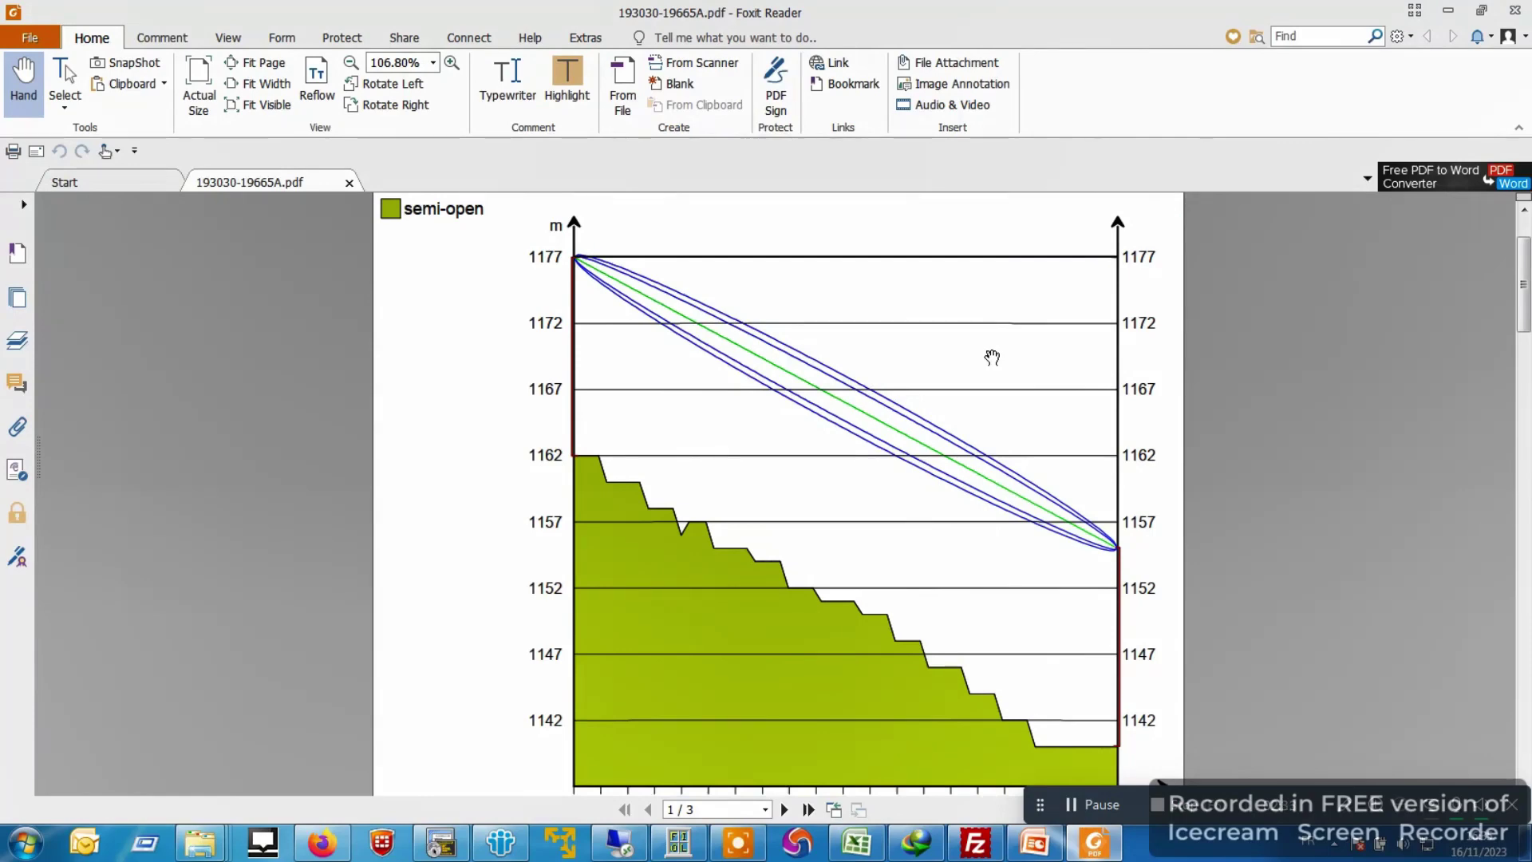
scroll(991, 356, down, 2)
scroll(991, 356, down, 4)
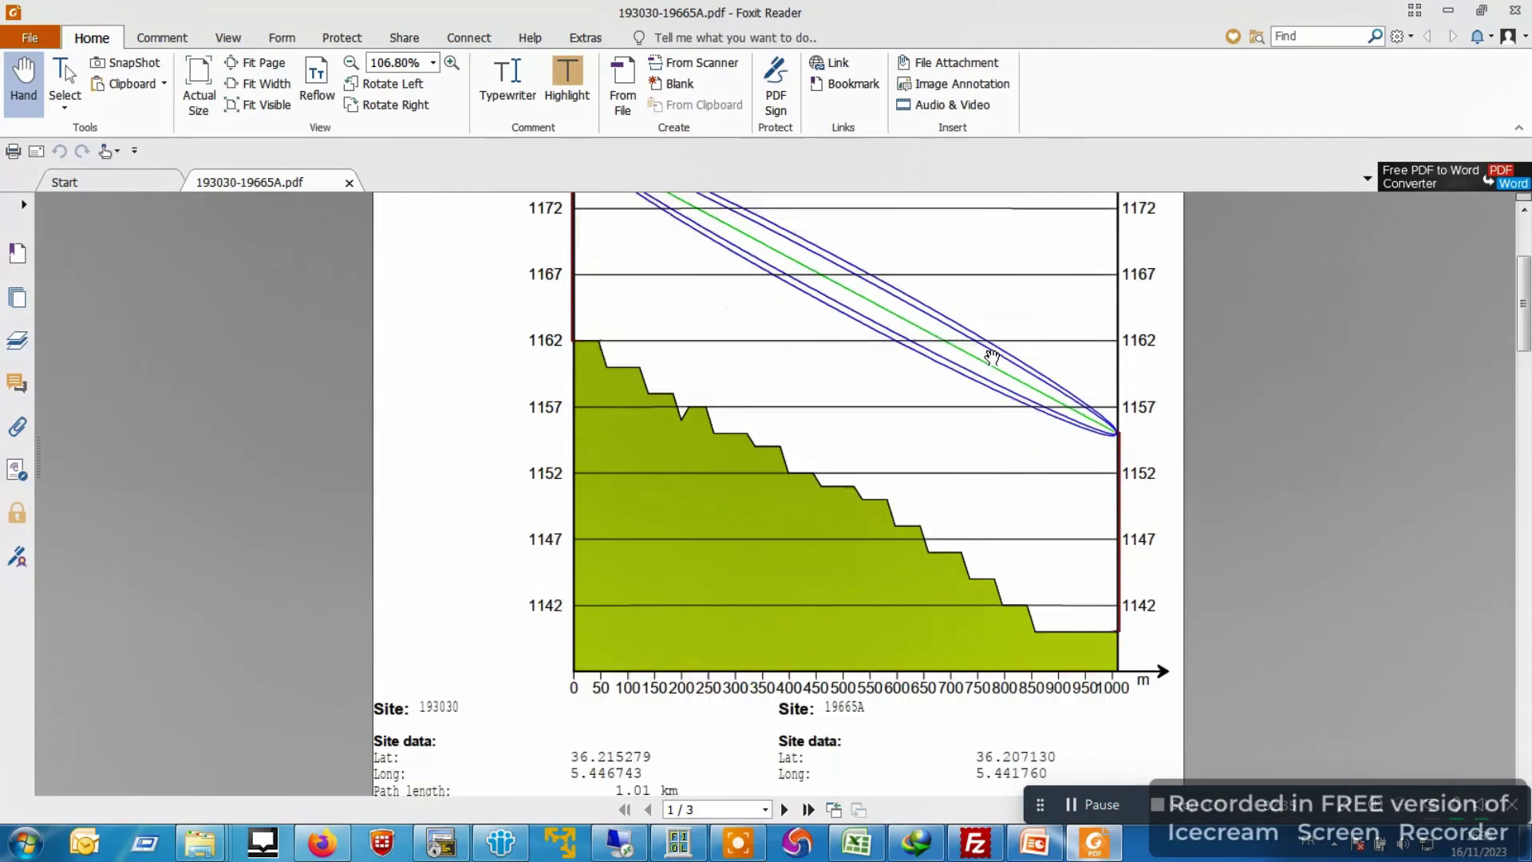
scroll(991, 356, down, 18)
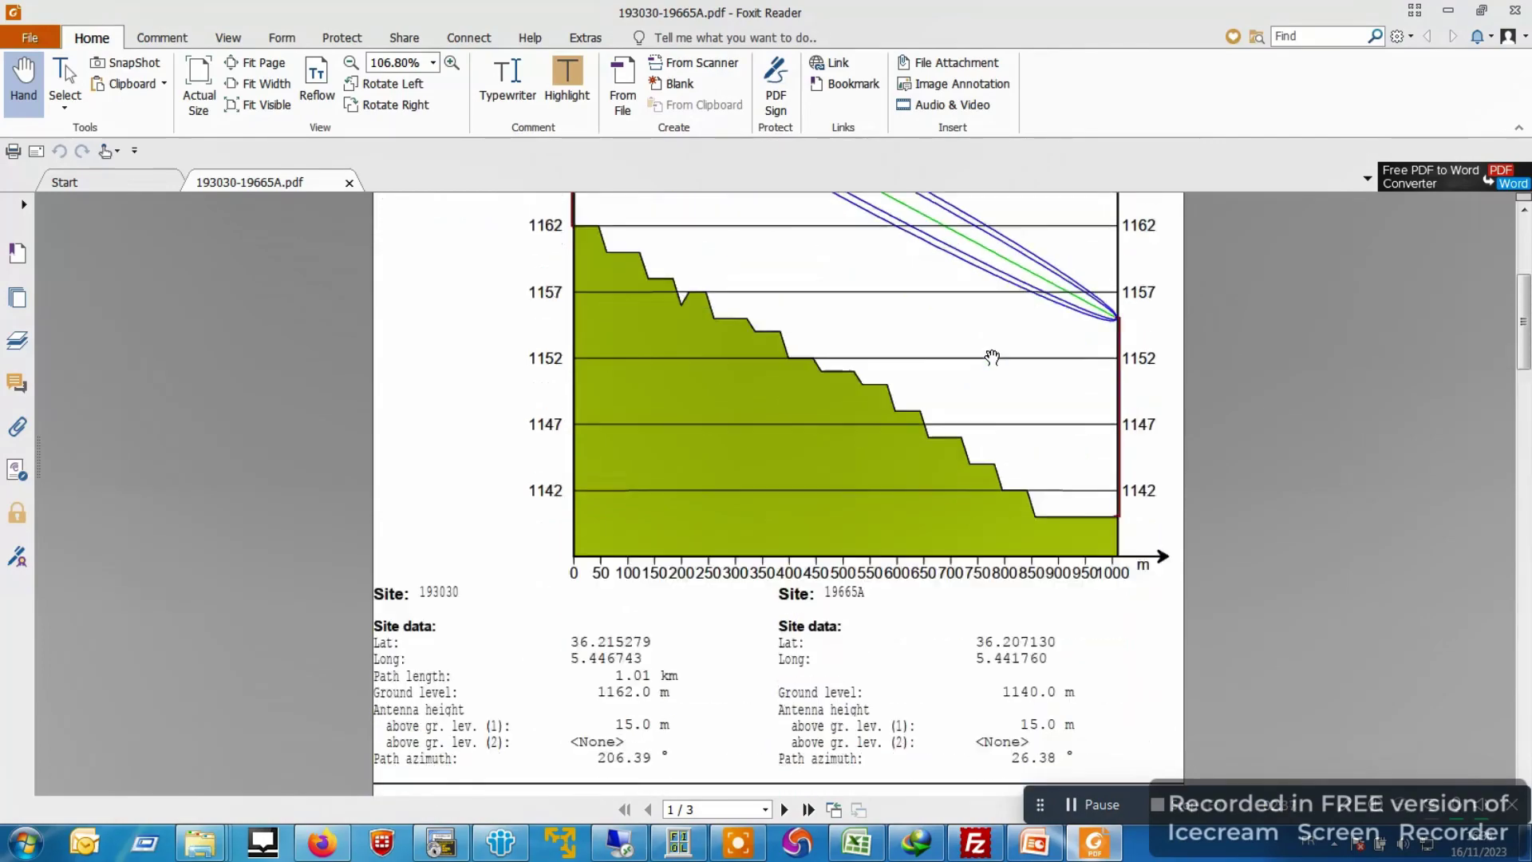
scroll(982, 381, down, 20)
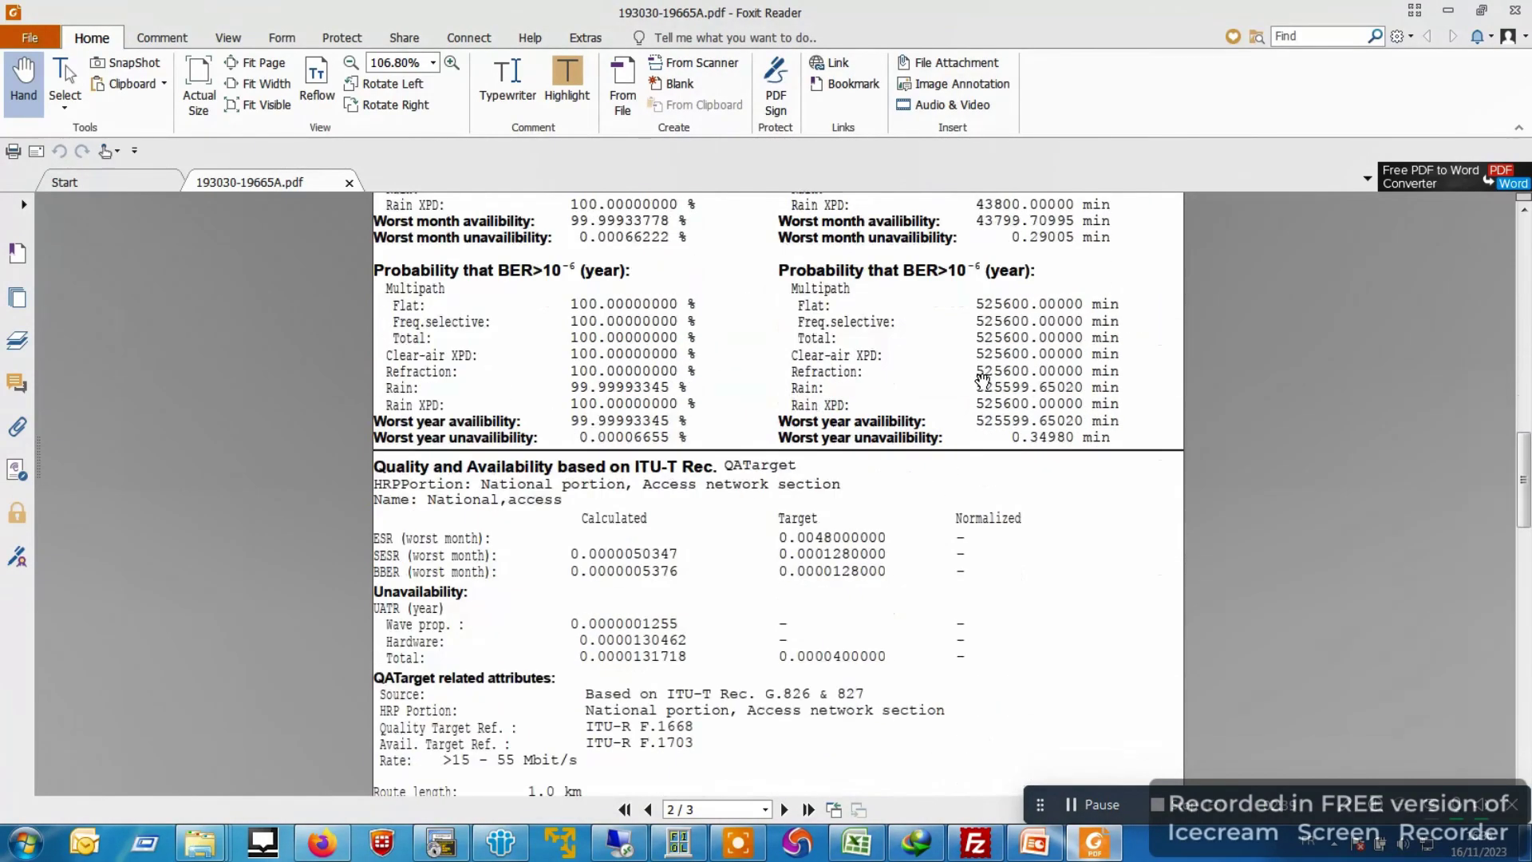
scroll(982, 382, down, 20)
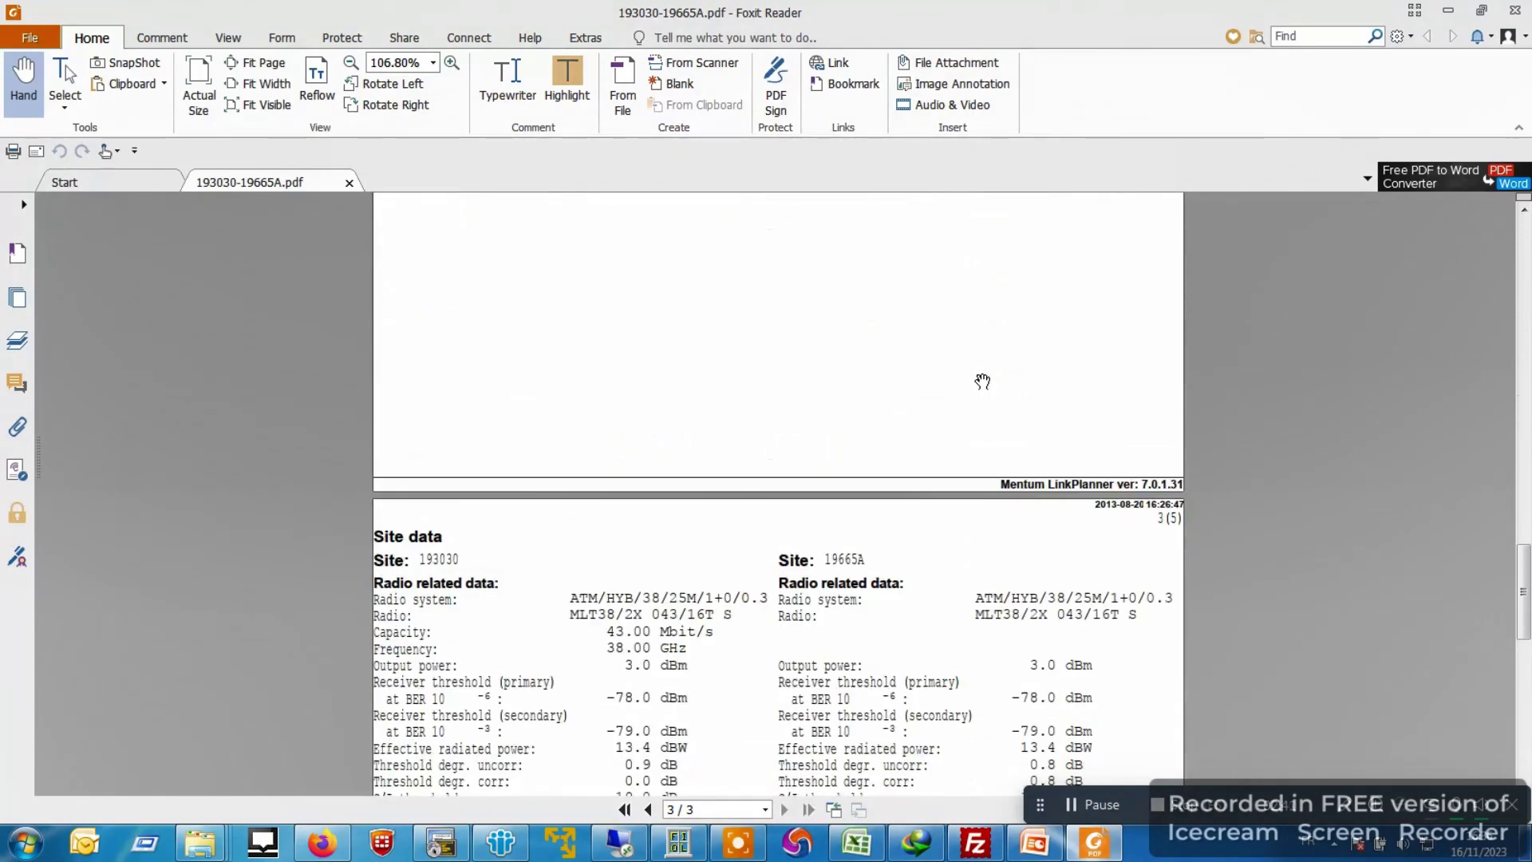
scroll(982, 382, down, 2)
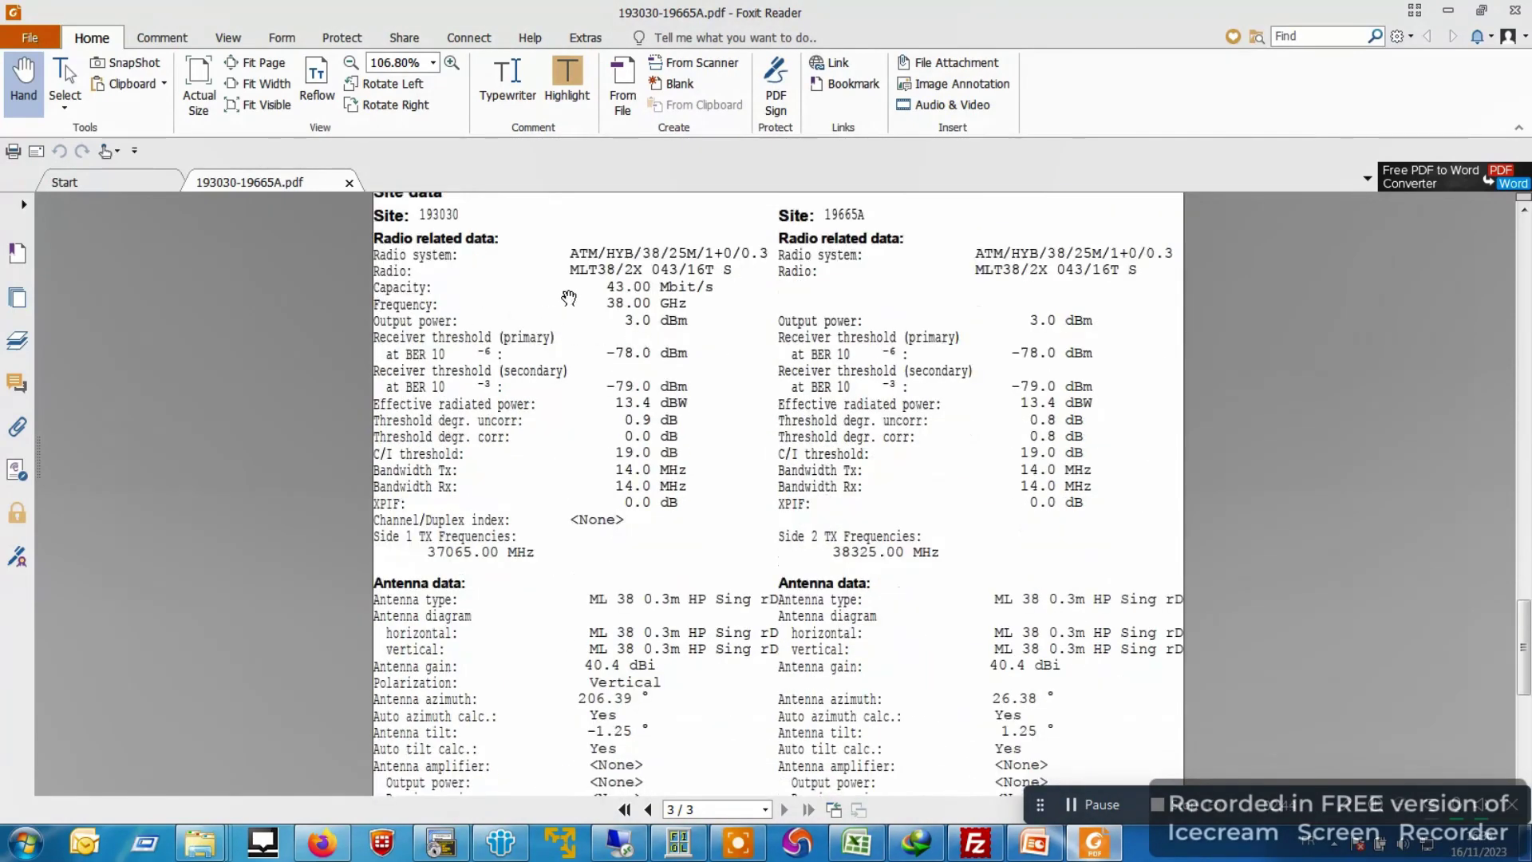
Check the planned link capacity for site 193030 and the TX frequencies of both sites in the report
click(608, 283)
drag(623, 285, 715, 287)
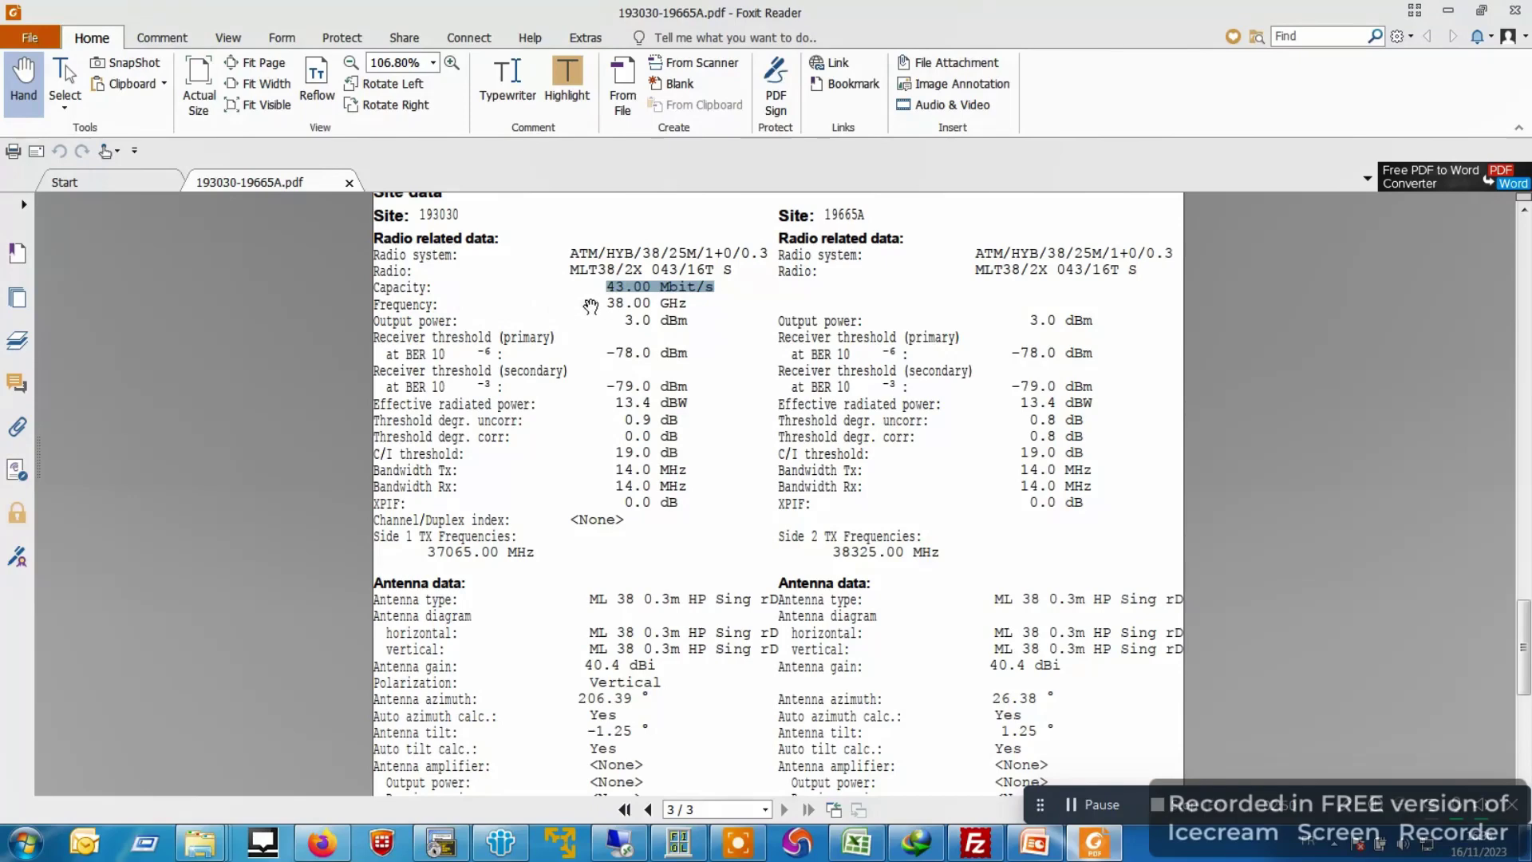
scroll(819, 423, down, 1)
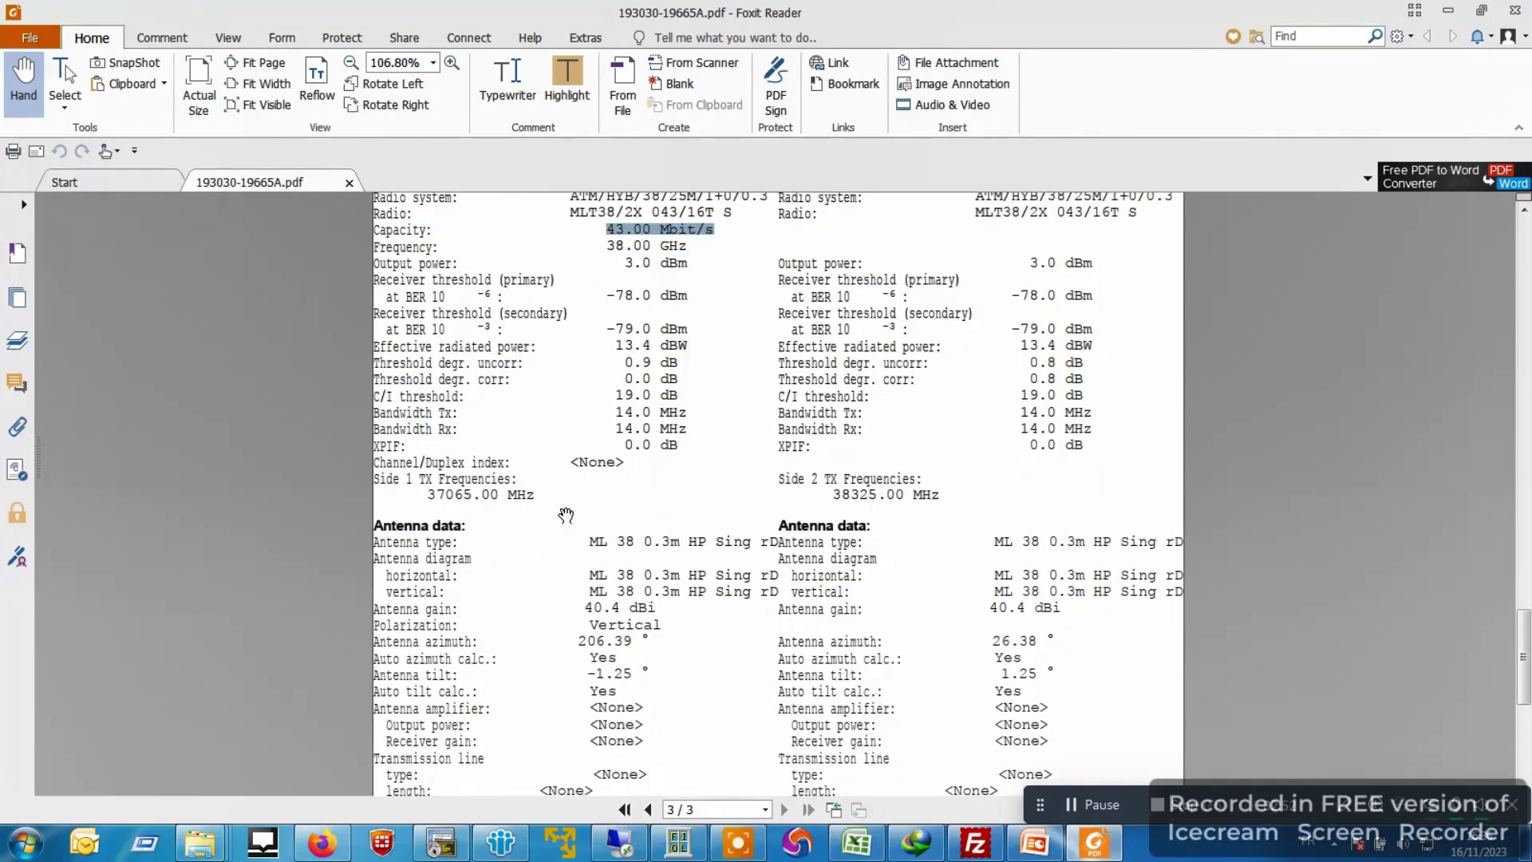
click(427, 493)
drag(469, 493, 535, 495)
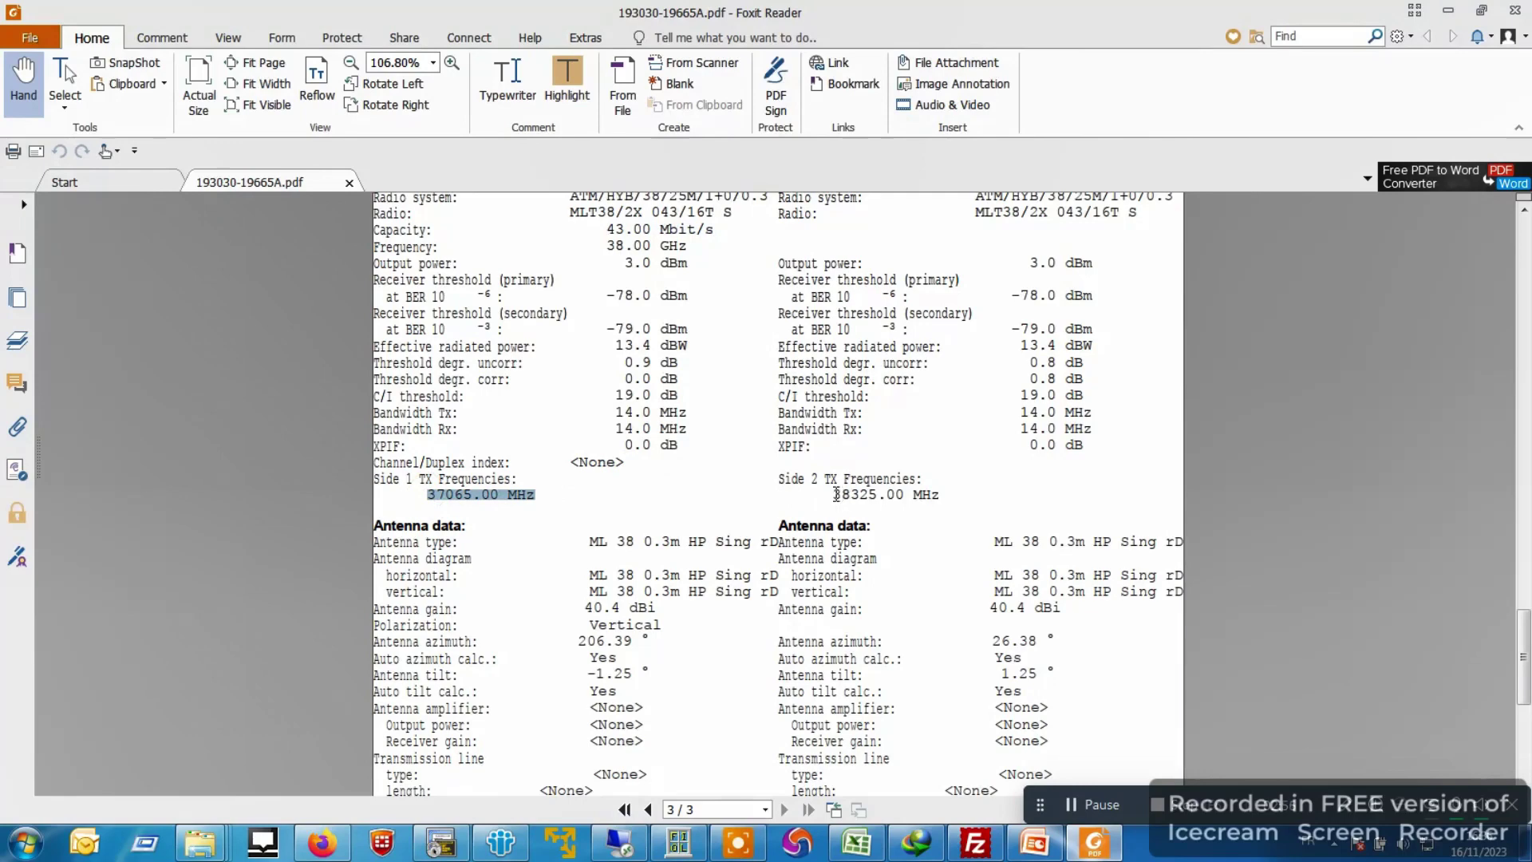
drag(835, 493, 939, 494)
click(425, 495)
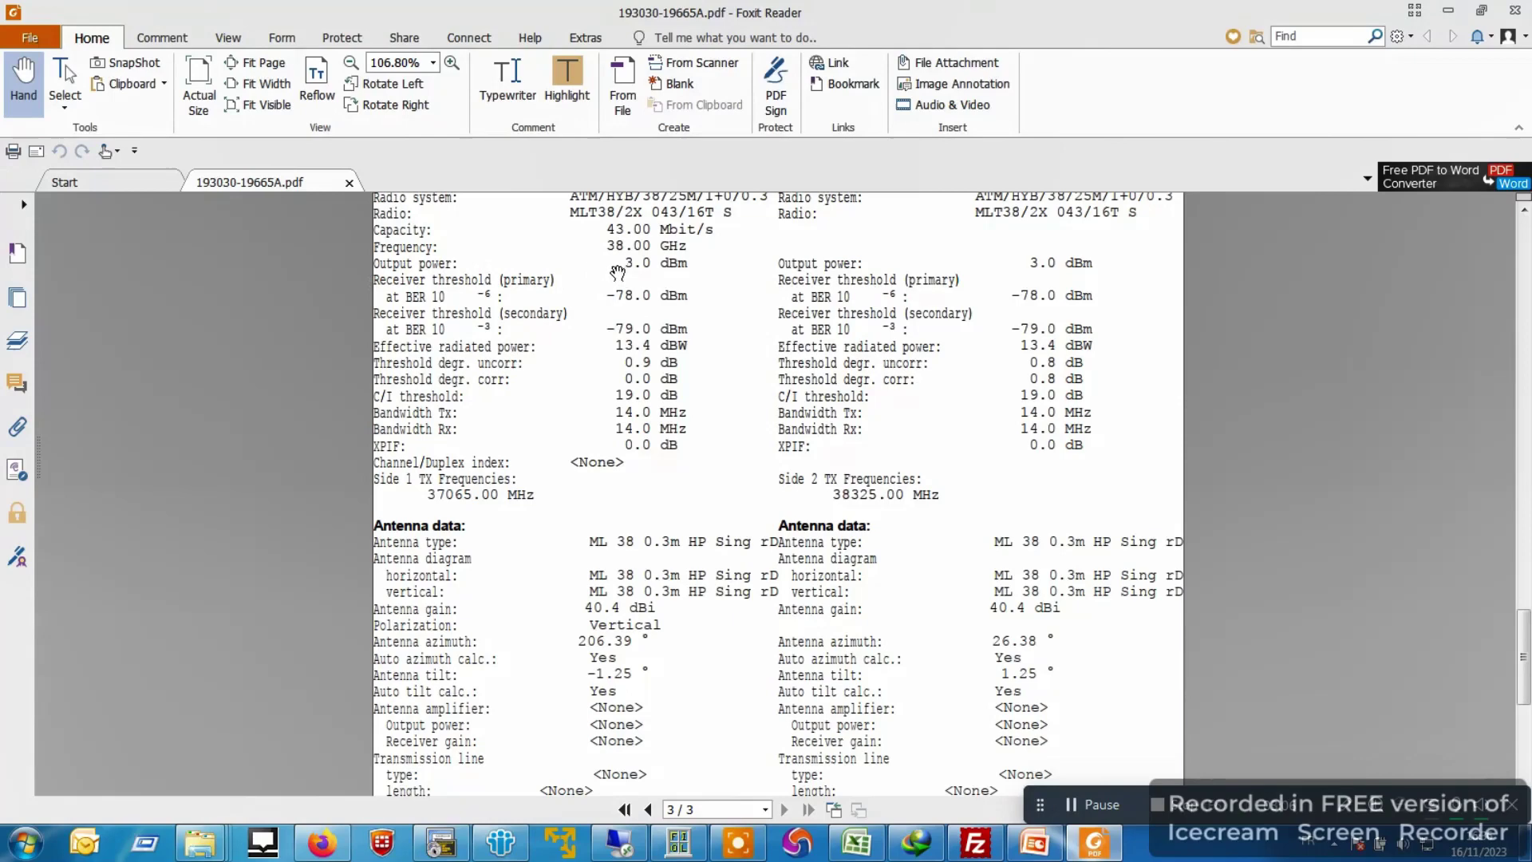
Check the planned output power and antenna gain for site 193030 in the report
drag(622, 261, 651, 263)
scroll(691, 468, down, 1)
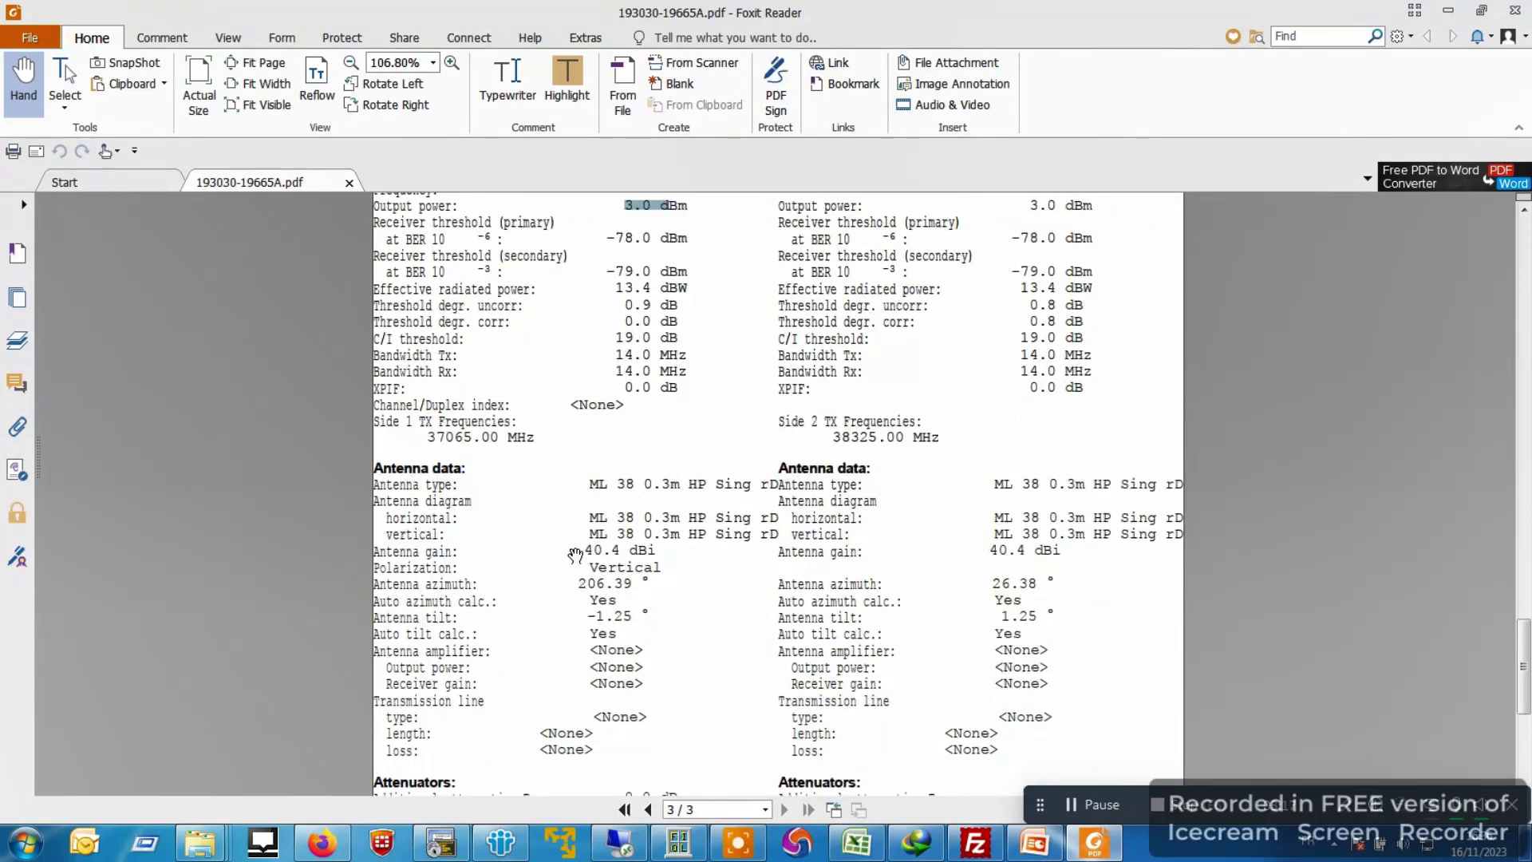
drag(579, 550, 666, 549)
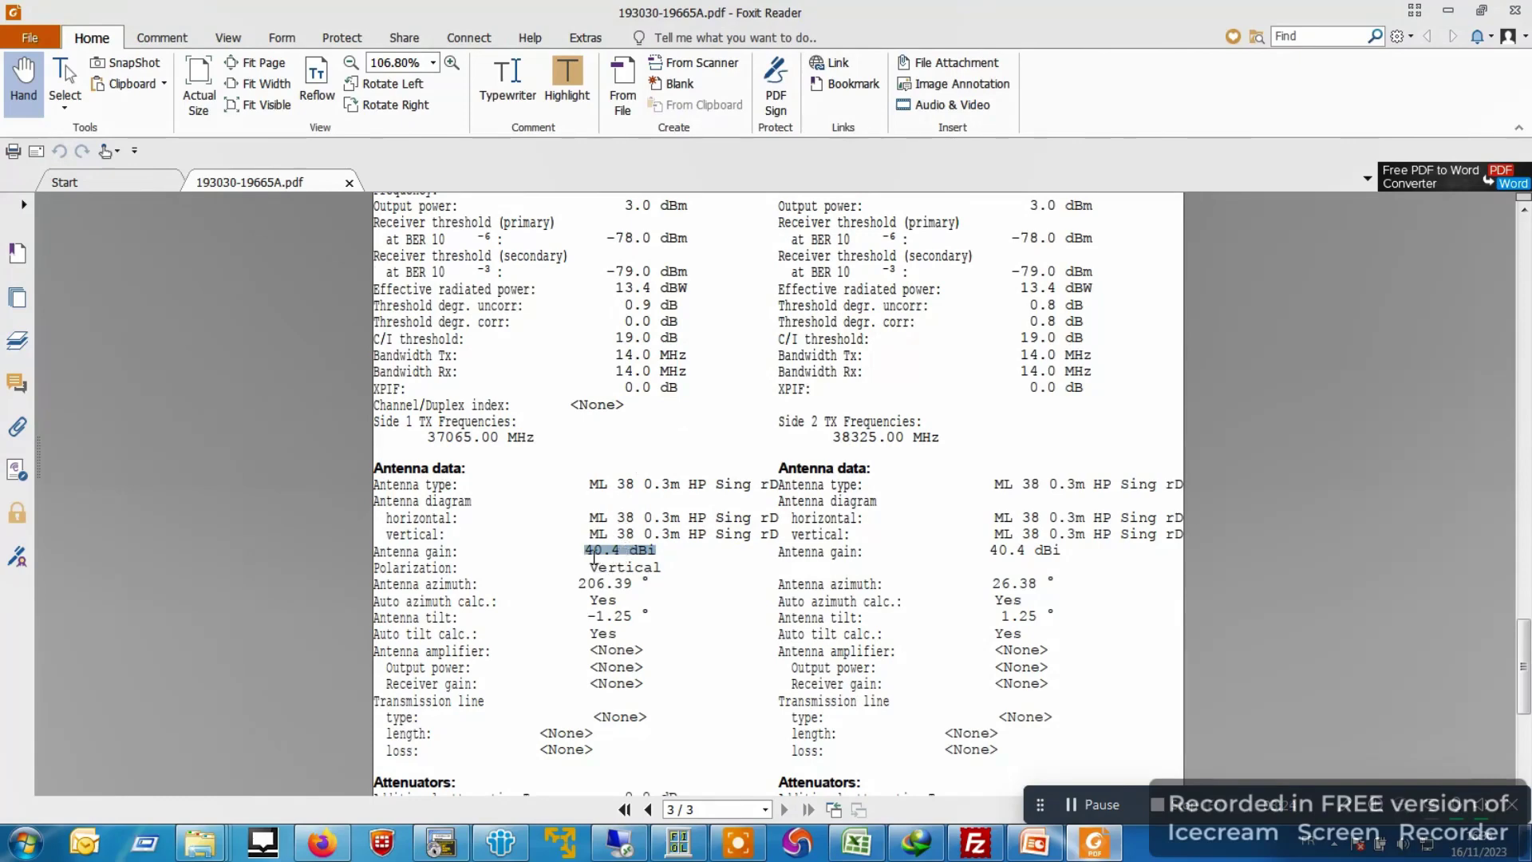
Switch back to MINI-LINK Craft, dismiss the Windows colour-scheme prompt and review the terminal and capacity settings of both ends
click(619, 842)
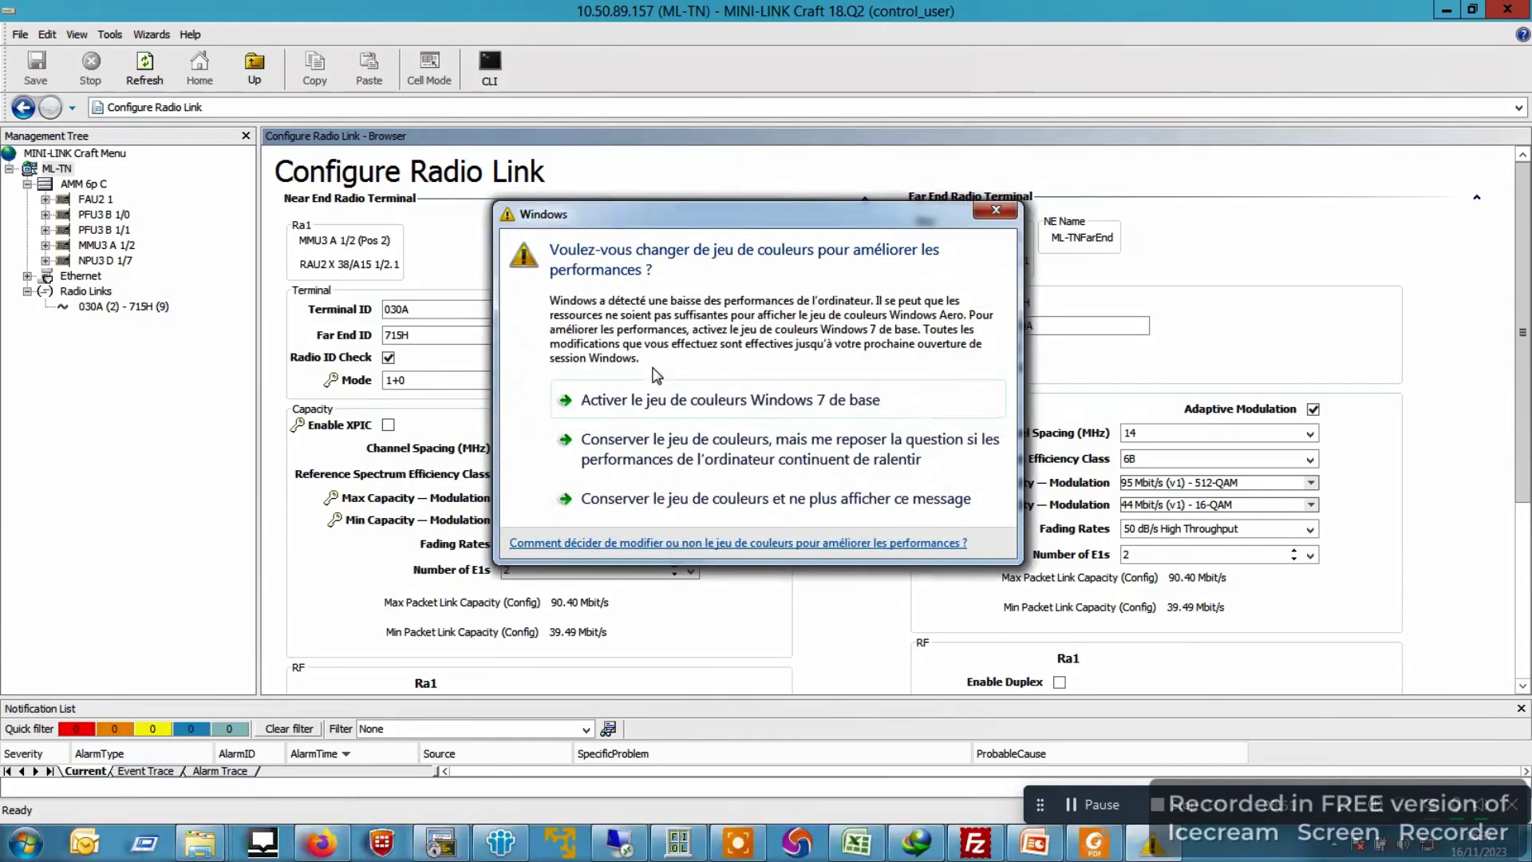
click(995, 211)
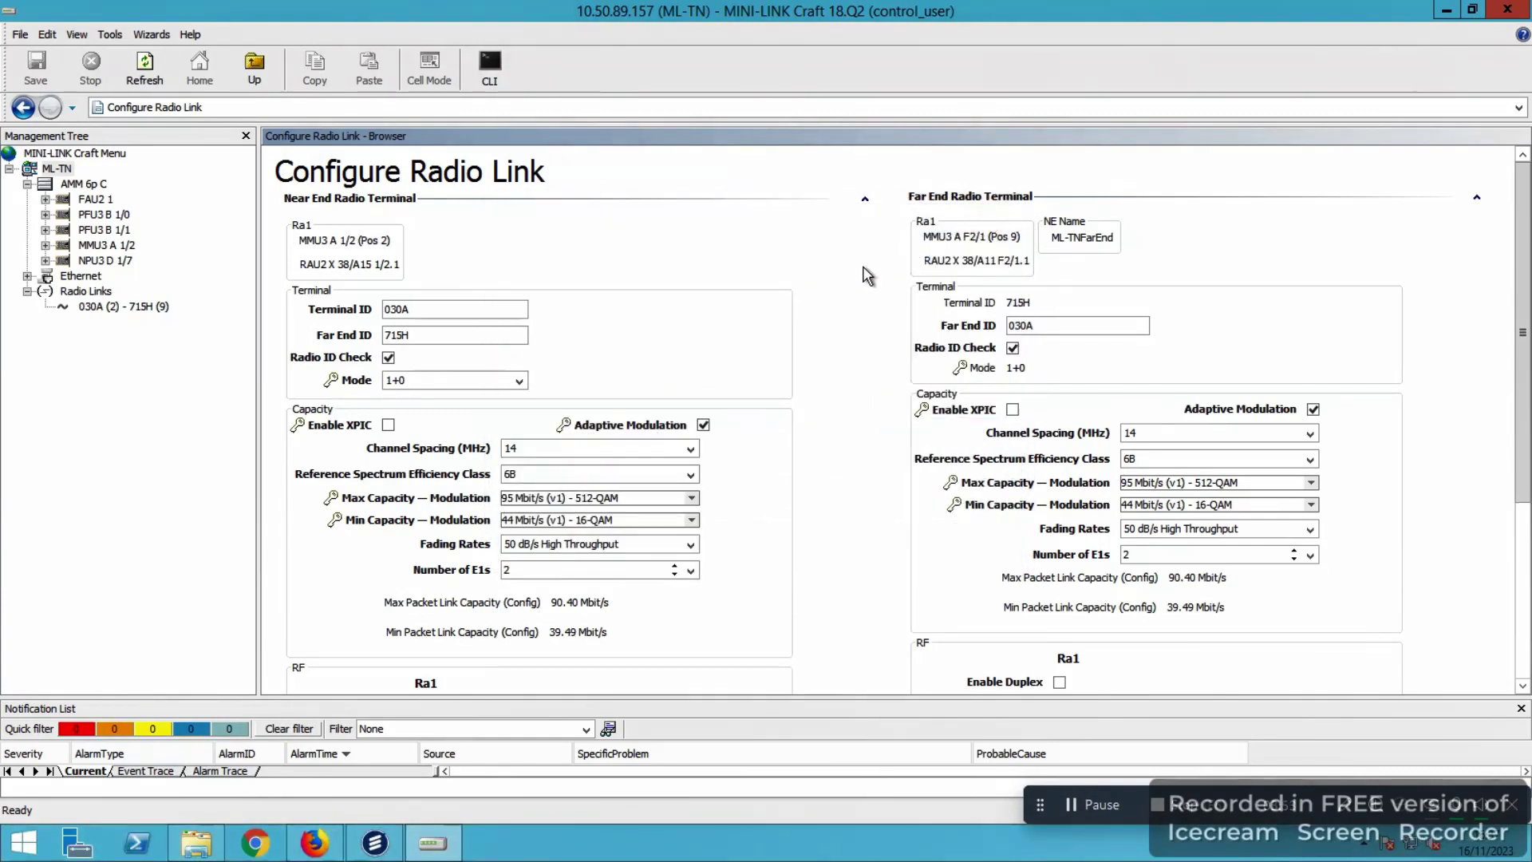
scroll(894, 280, down, 1)
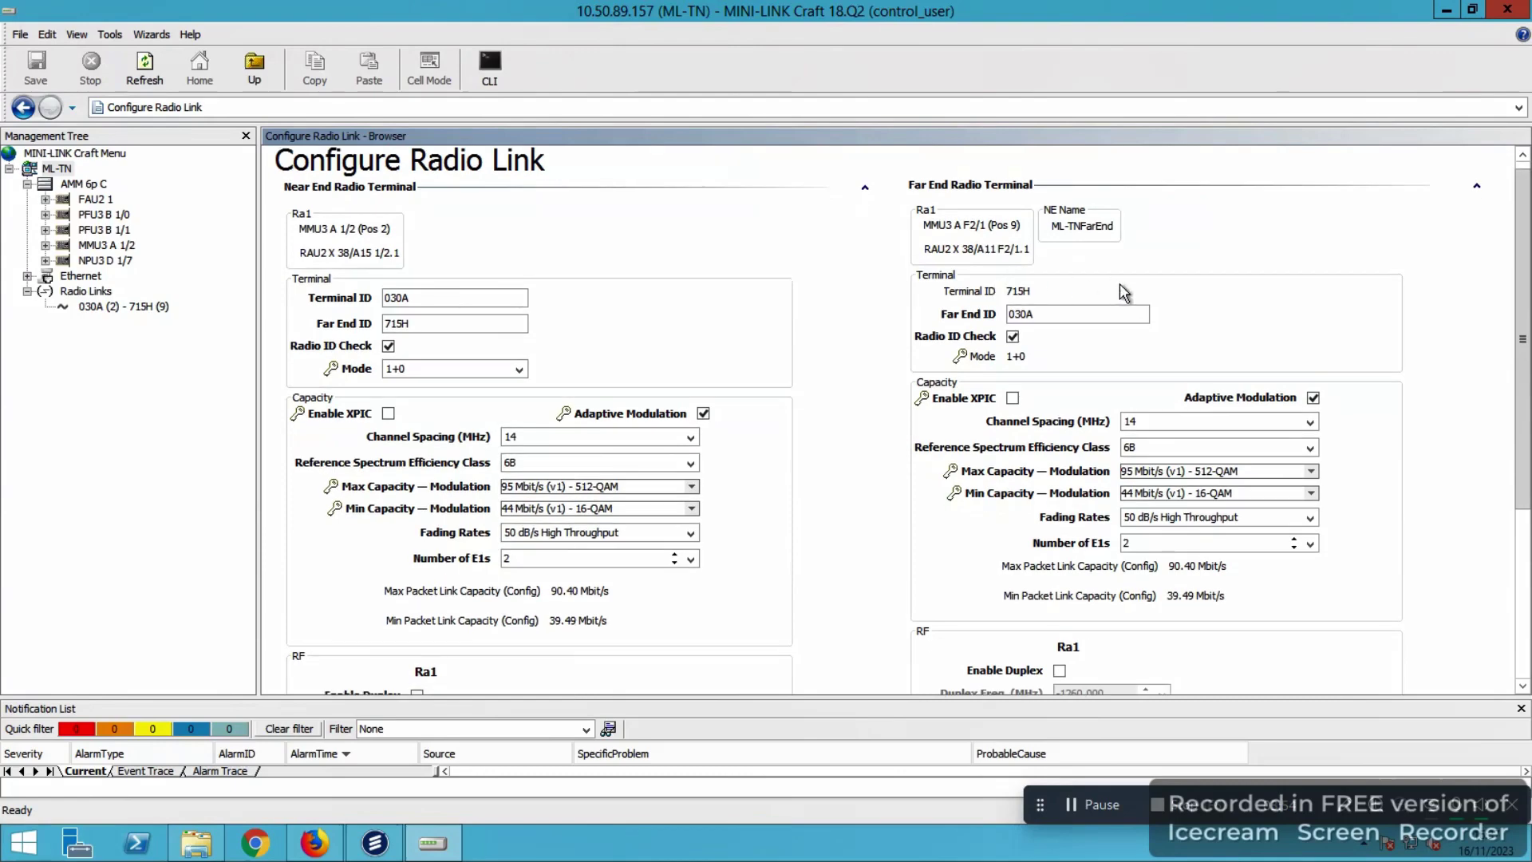
drag(1523, 281, 1524, 316)
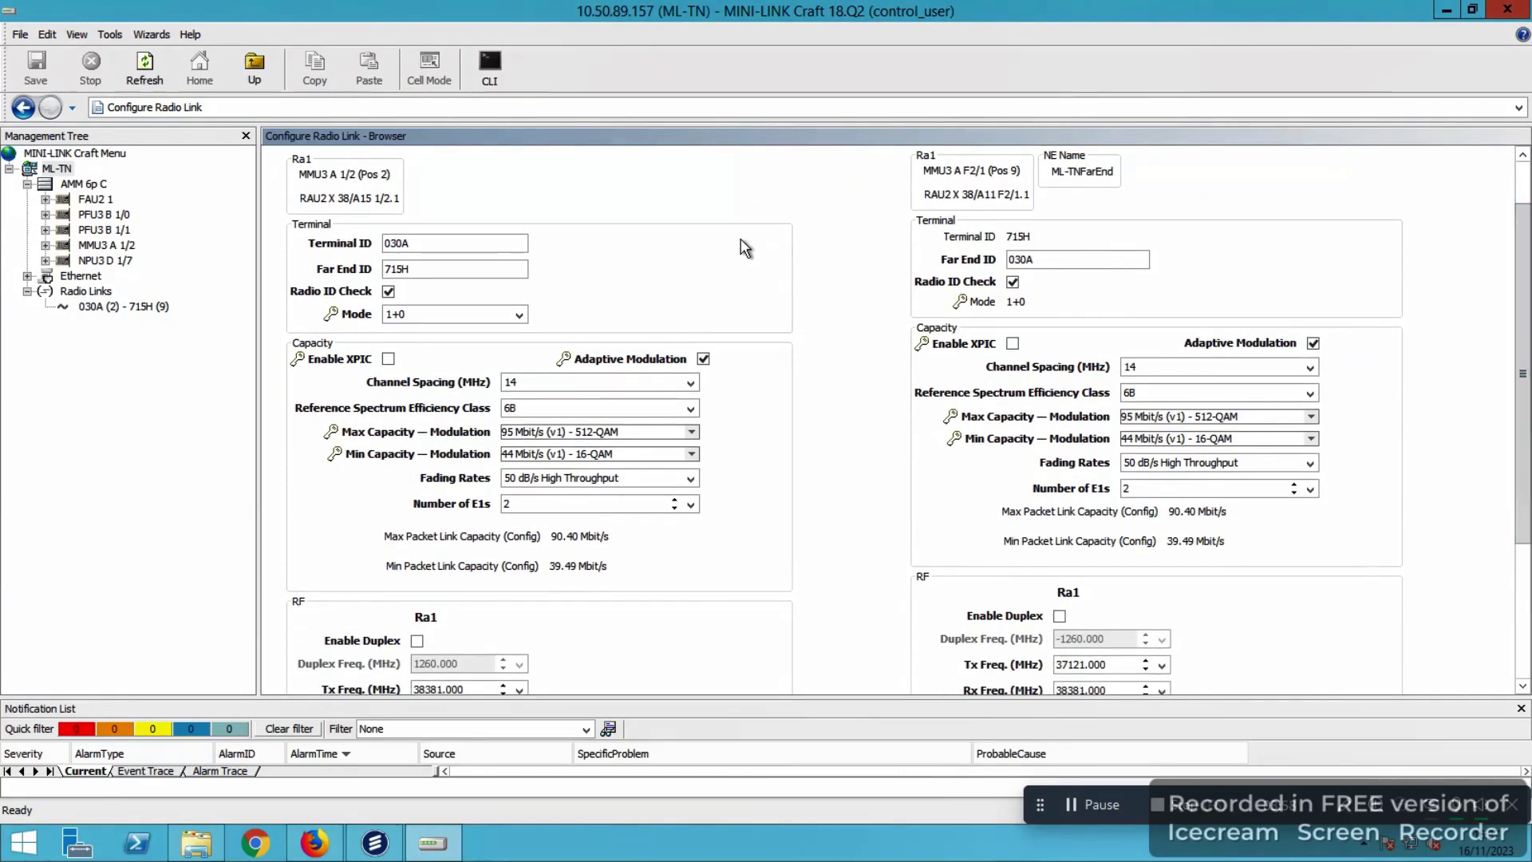
scroll(742, 239, up, 1)
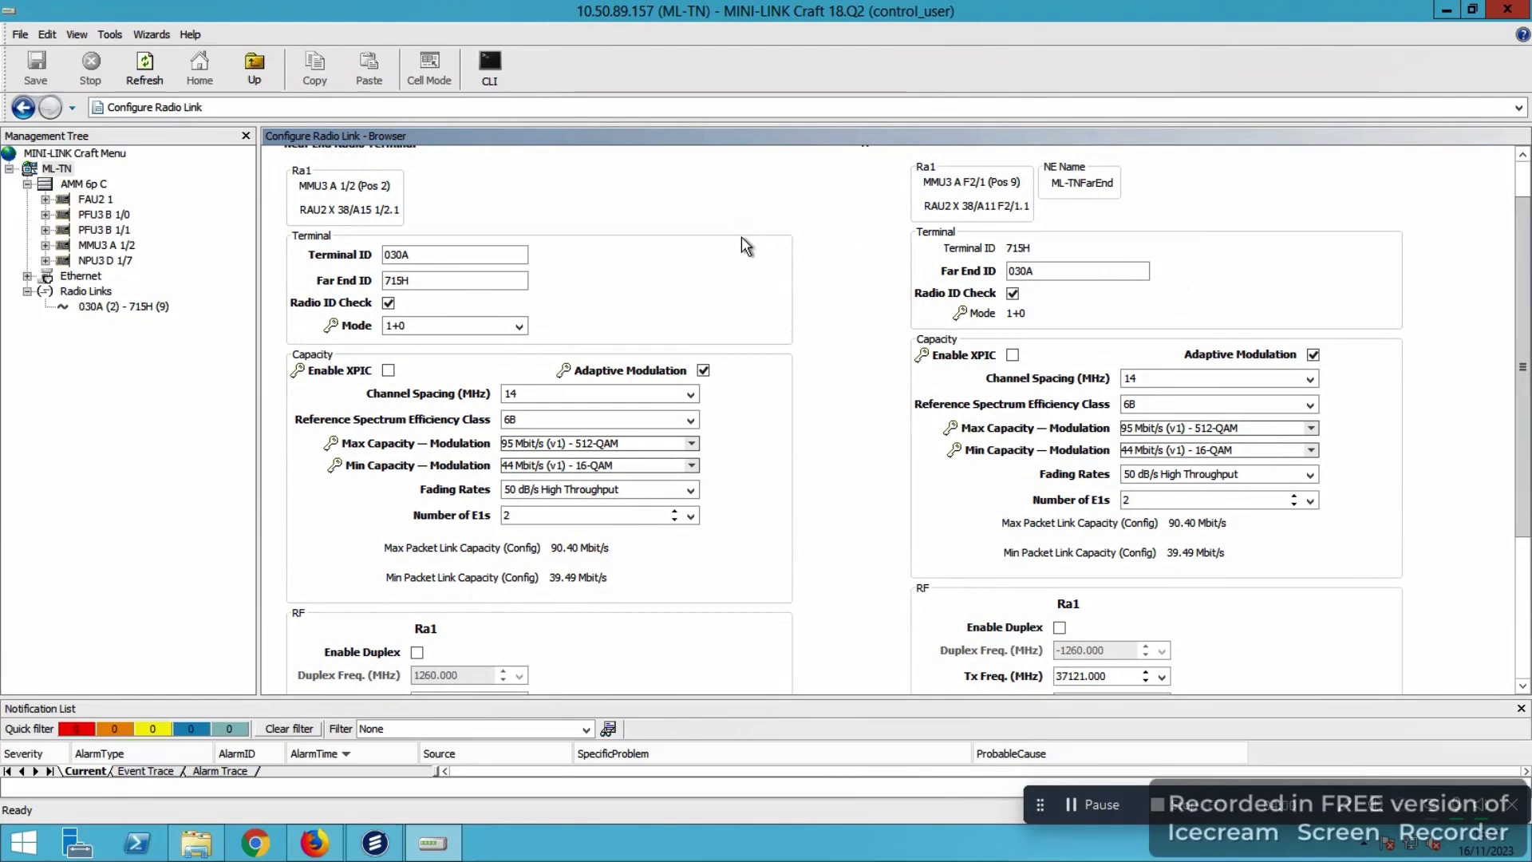
Look through the available Mode options of the near end terminal without changing the selection
click(520, 326)
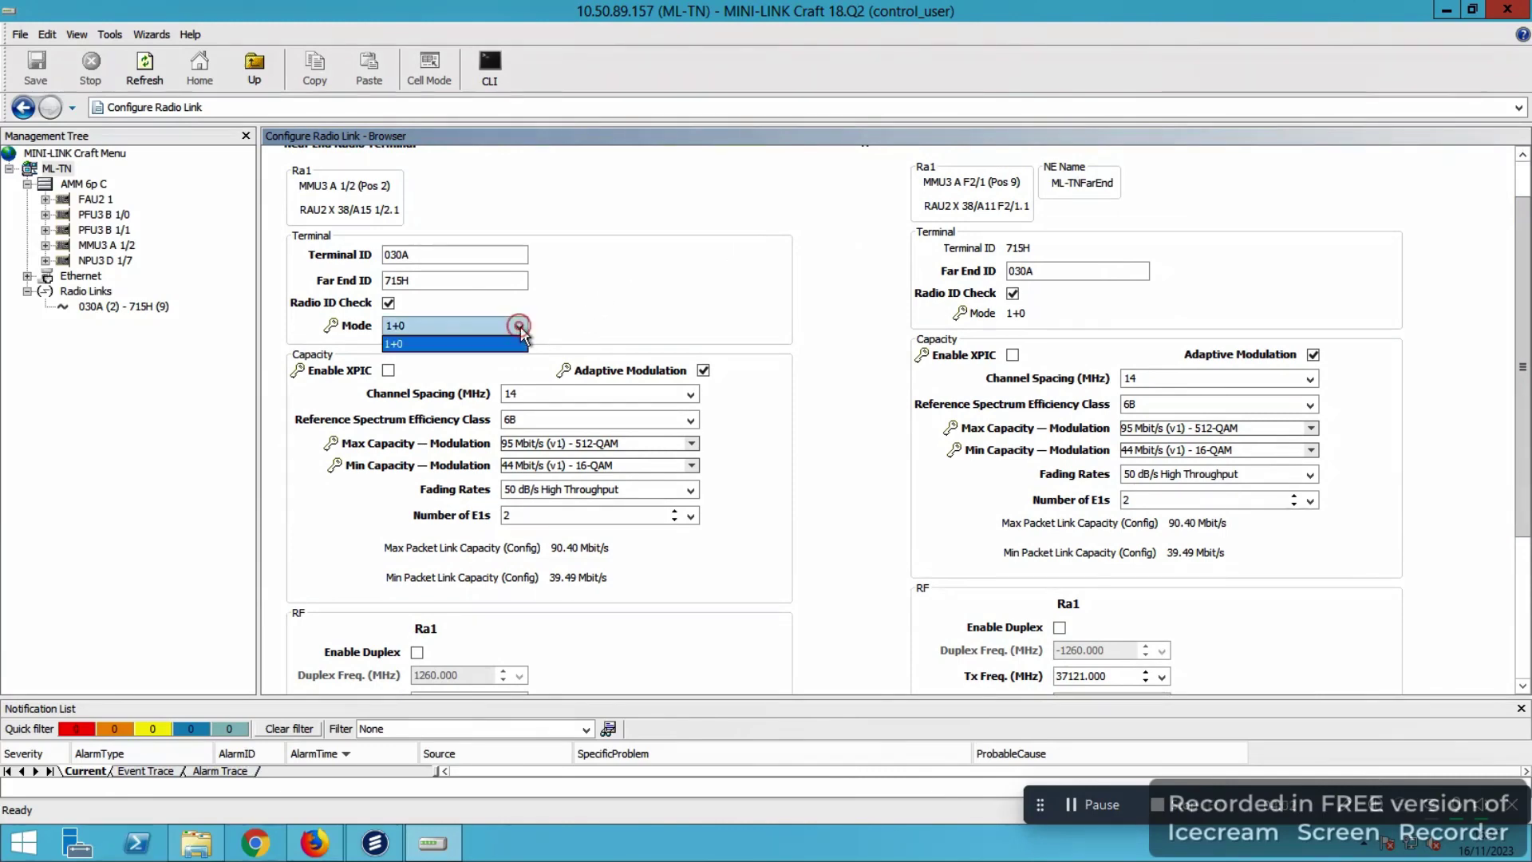
click(520, 327)
click(520, 328)
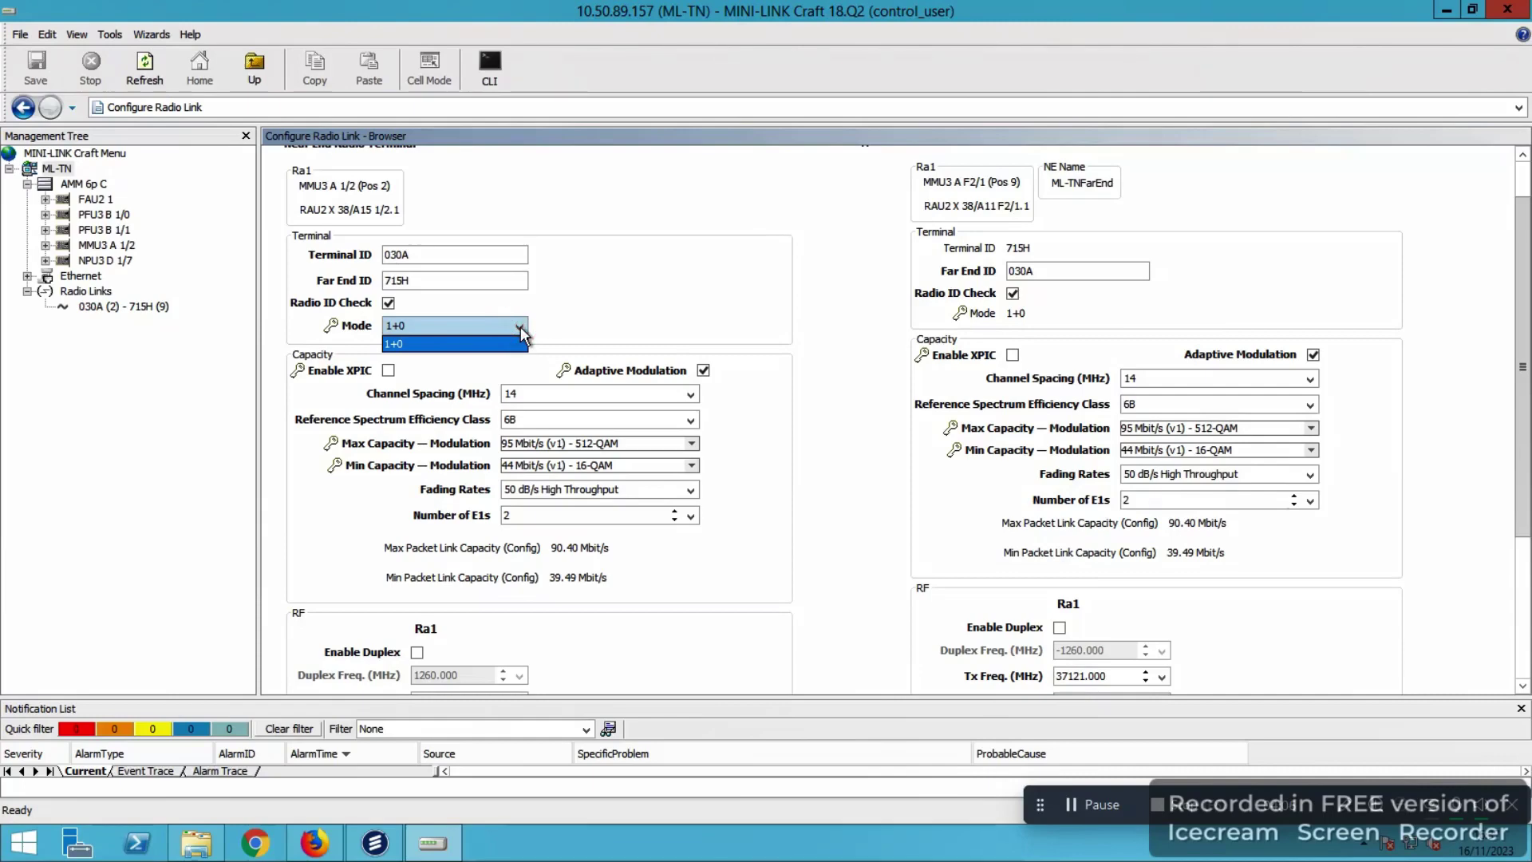
click(644, 289)
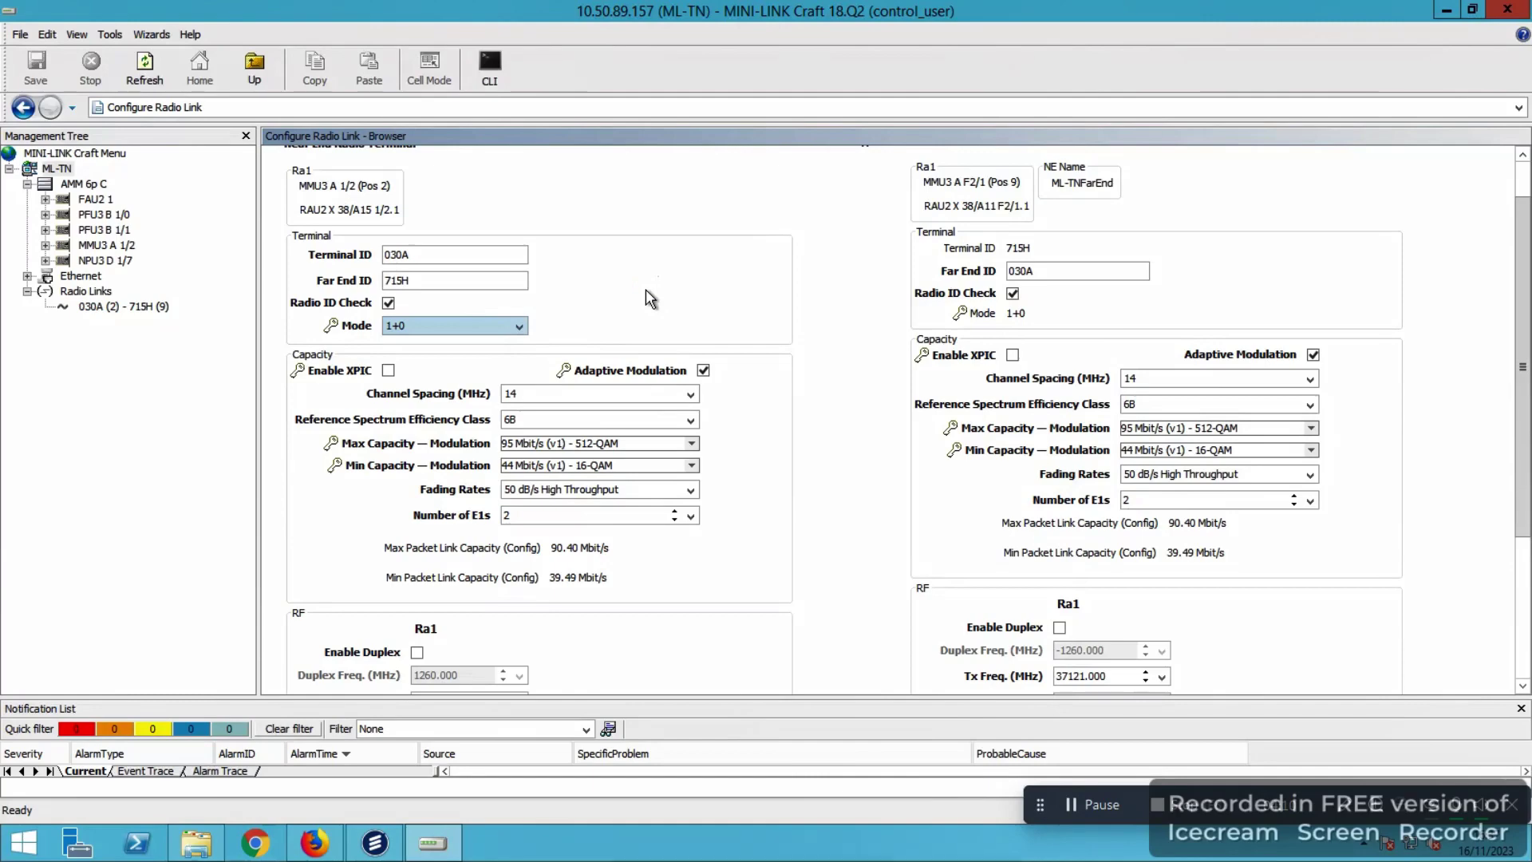
Look through the near end Max Capacity – Modulation options, dismissing the Windows colour-scheme prompt and keeping the current selection
scroll(692, 283, down, 1)
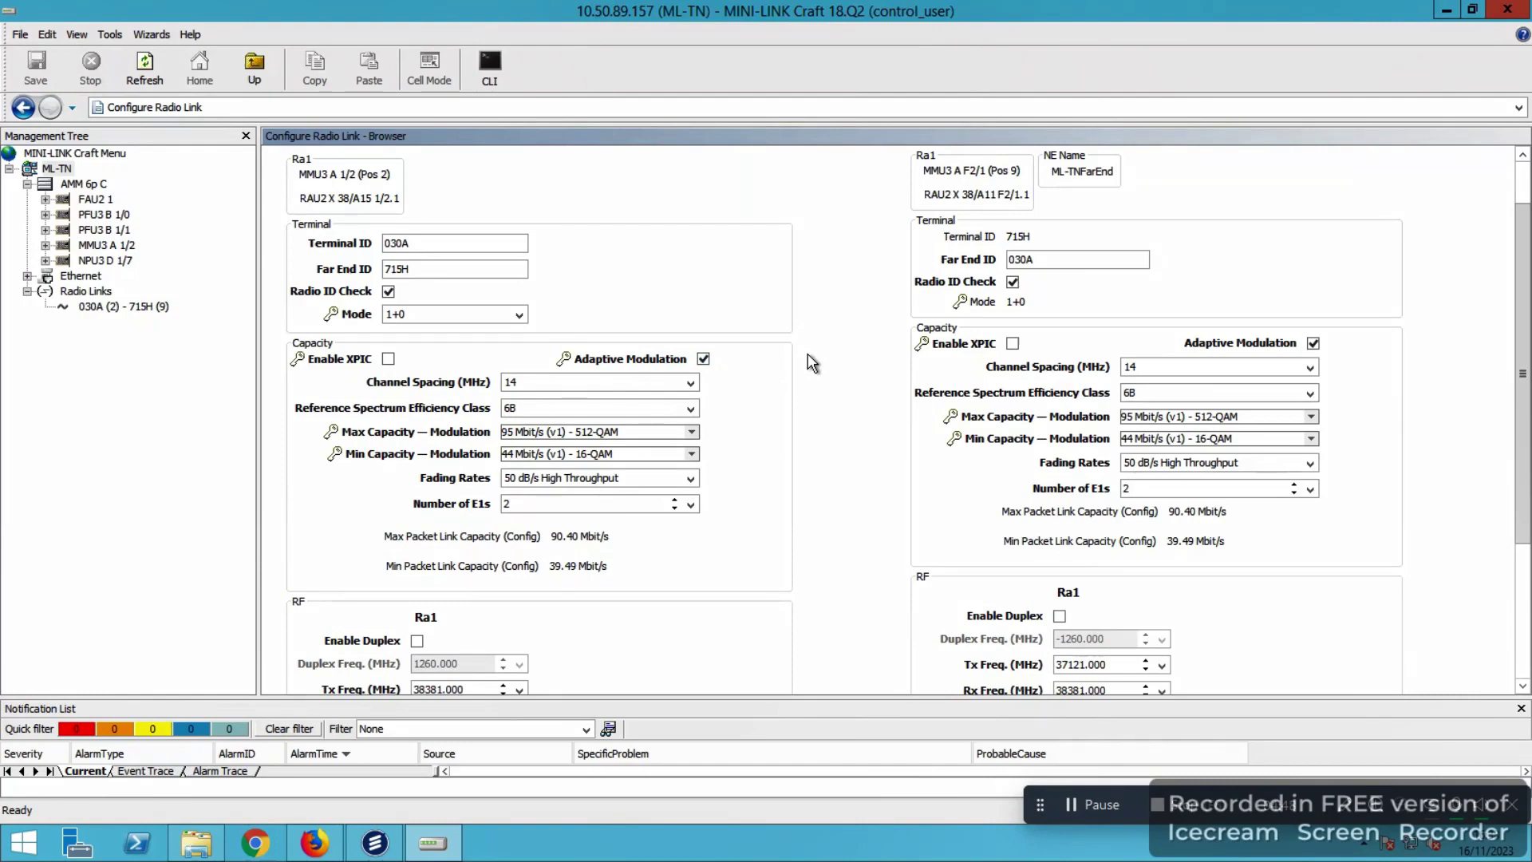
click(690, 432)
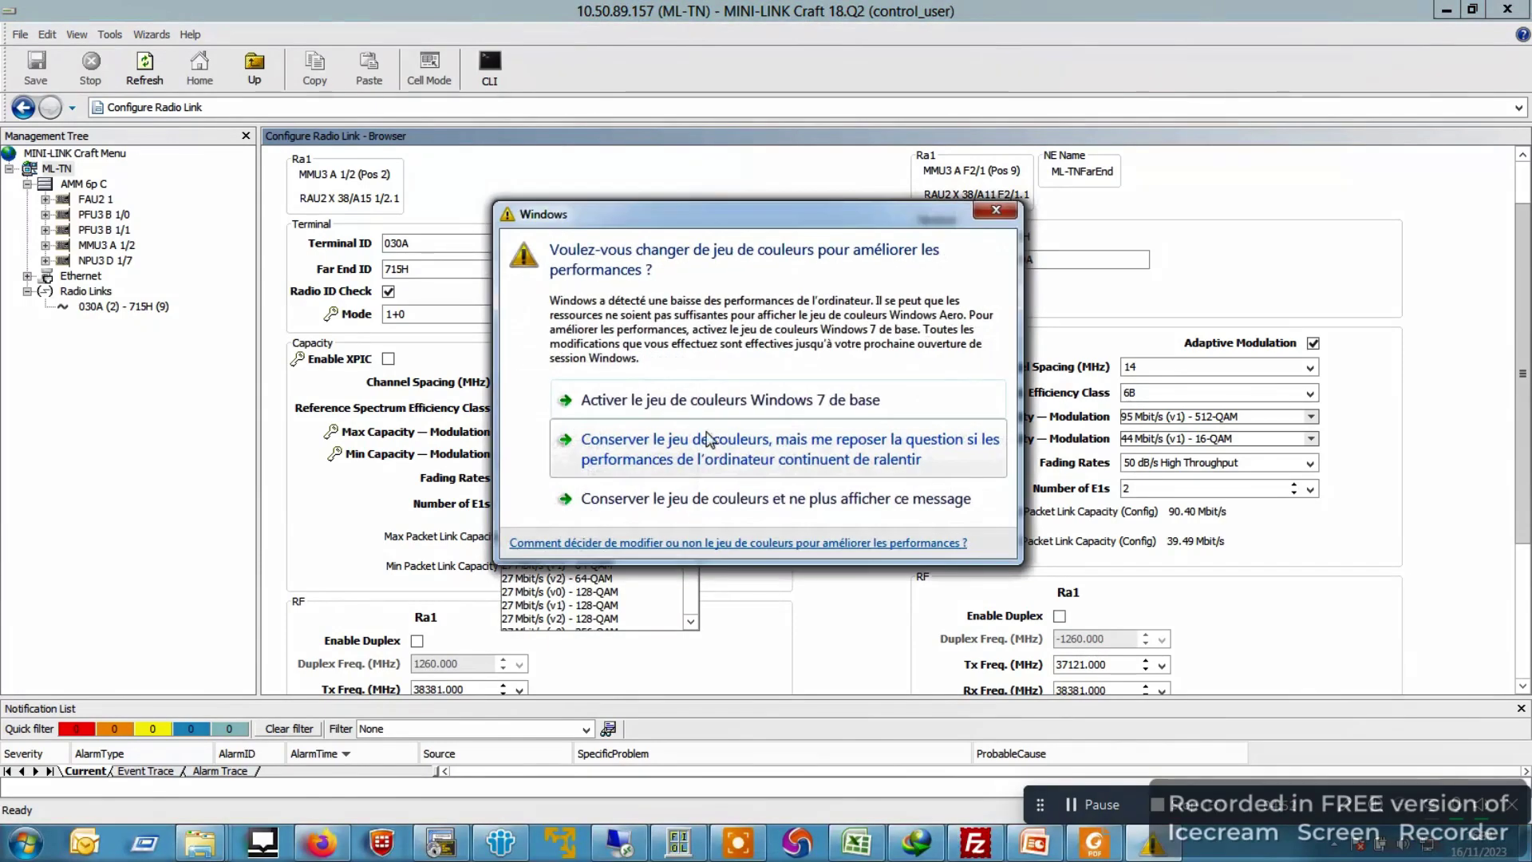
click(981, 206)
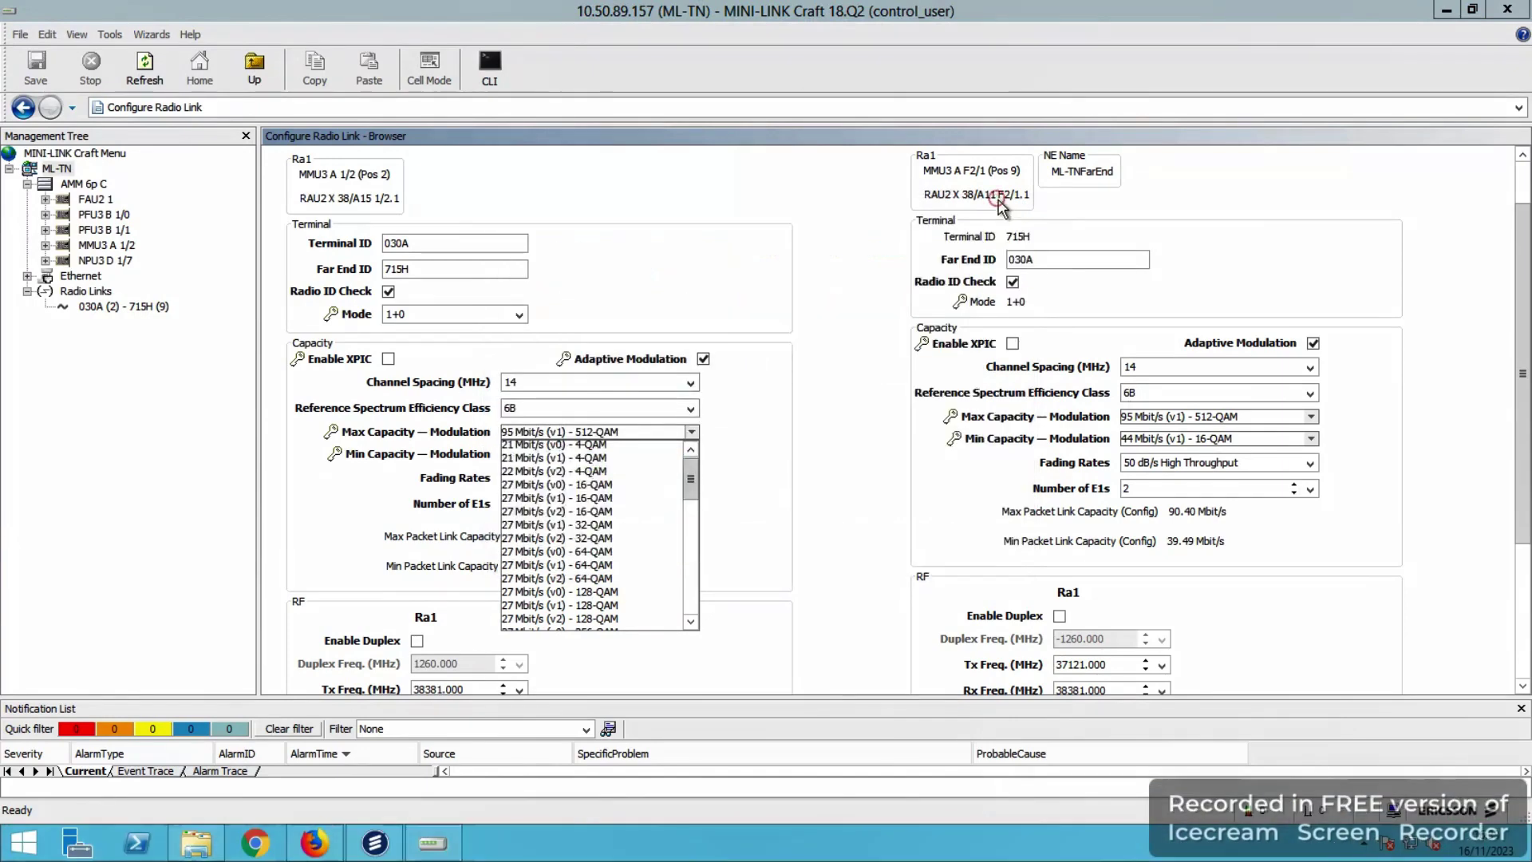
click(691, 432)
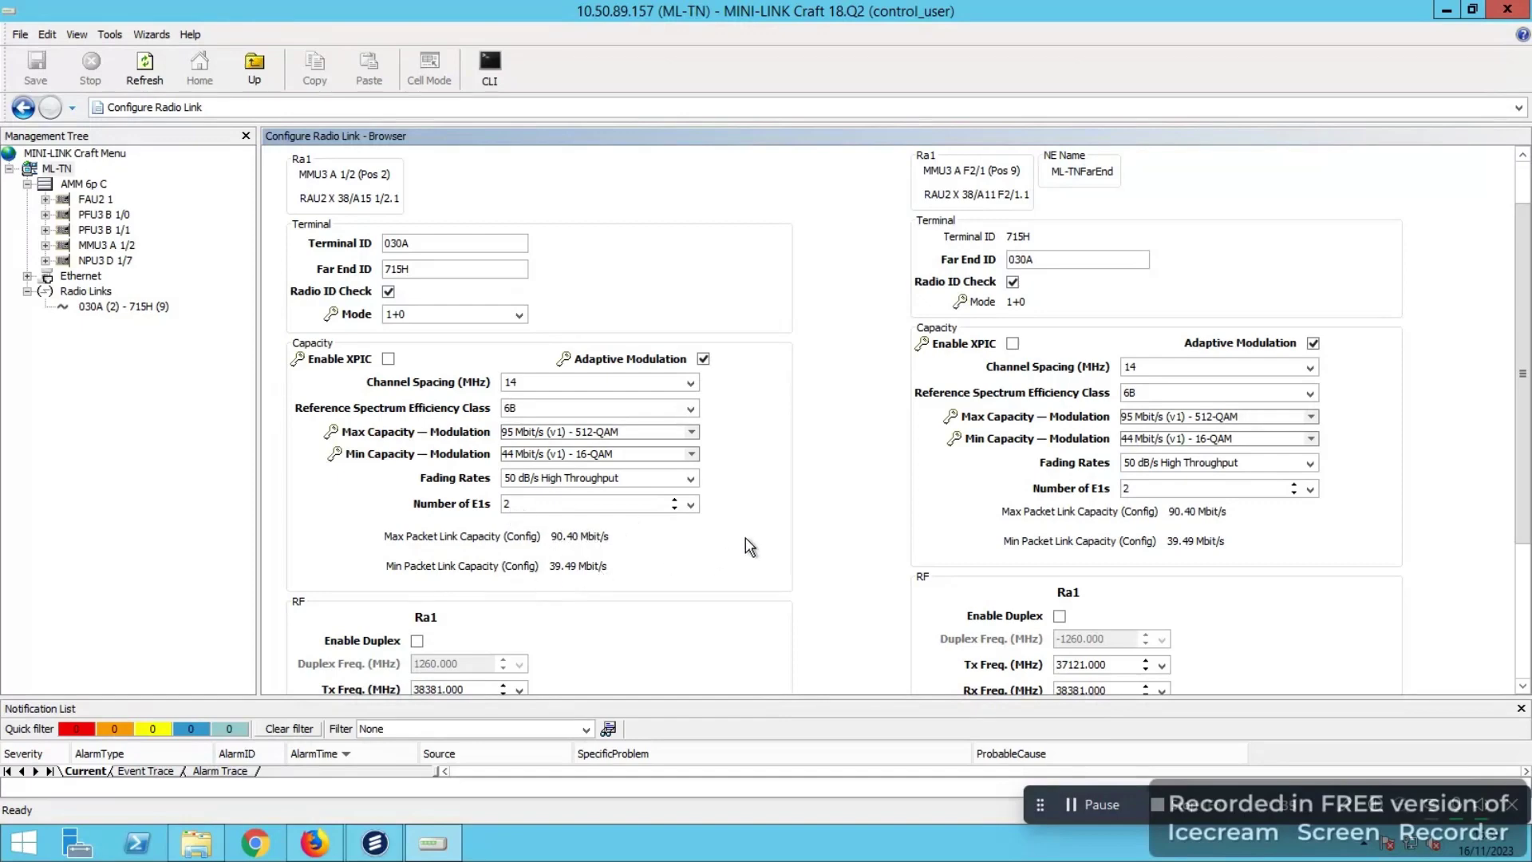
Review the RF settings of the near end and far end terminals, including frequencies, output power and transmitter state
click(1521, 685)
scroll(1522, 686, down, 7)
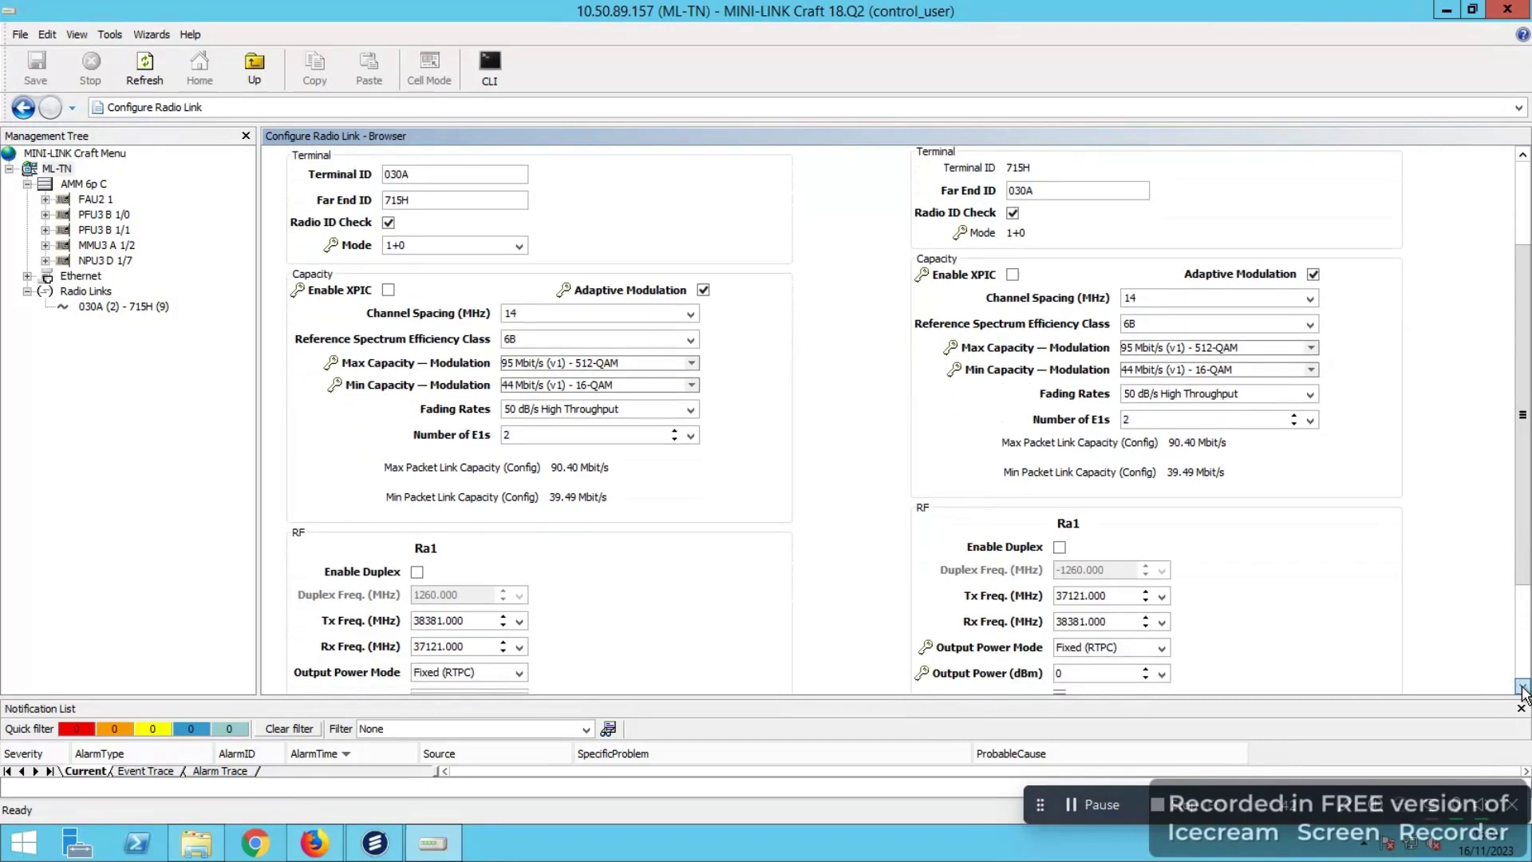
scroll(1522, 687, down, 5)
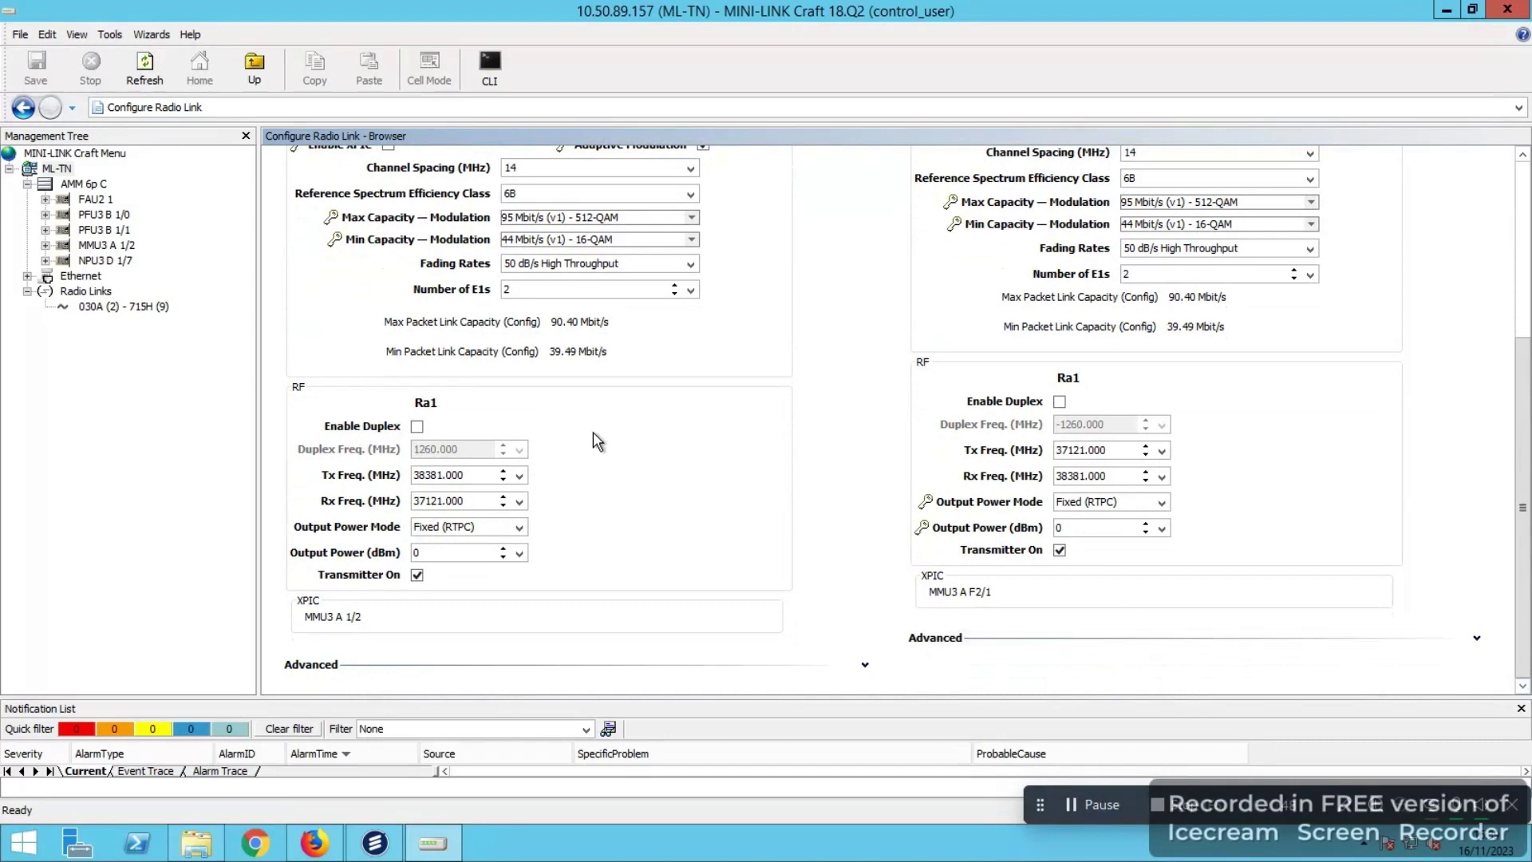
Toggle the near end Enable Duplex option on and off to compare the editable frequency fields, leaving it disabled
click(415, 427)
click(416, 428)
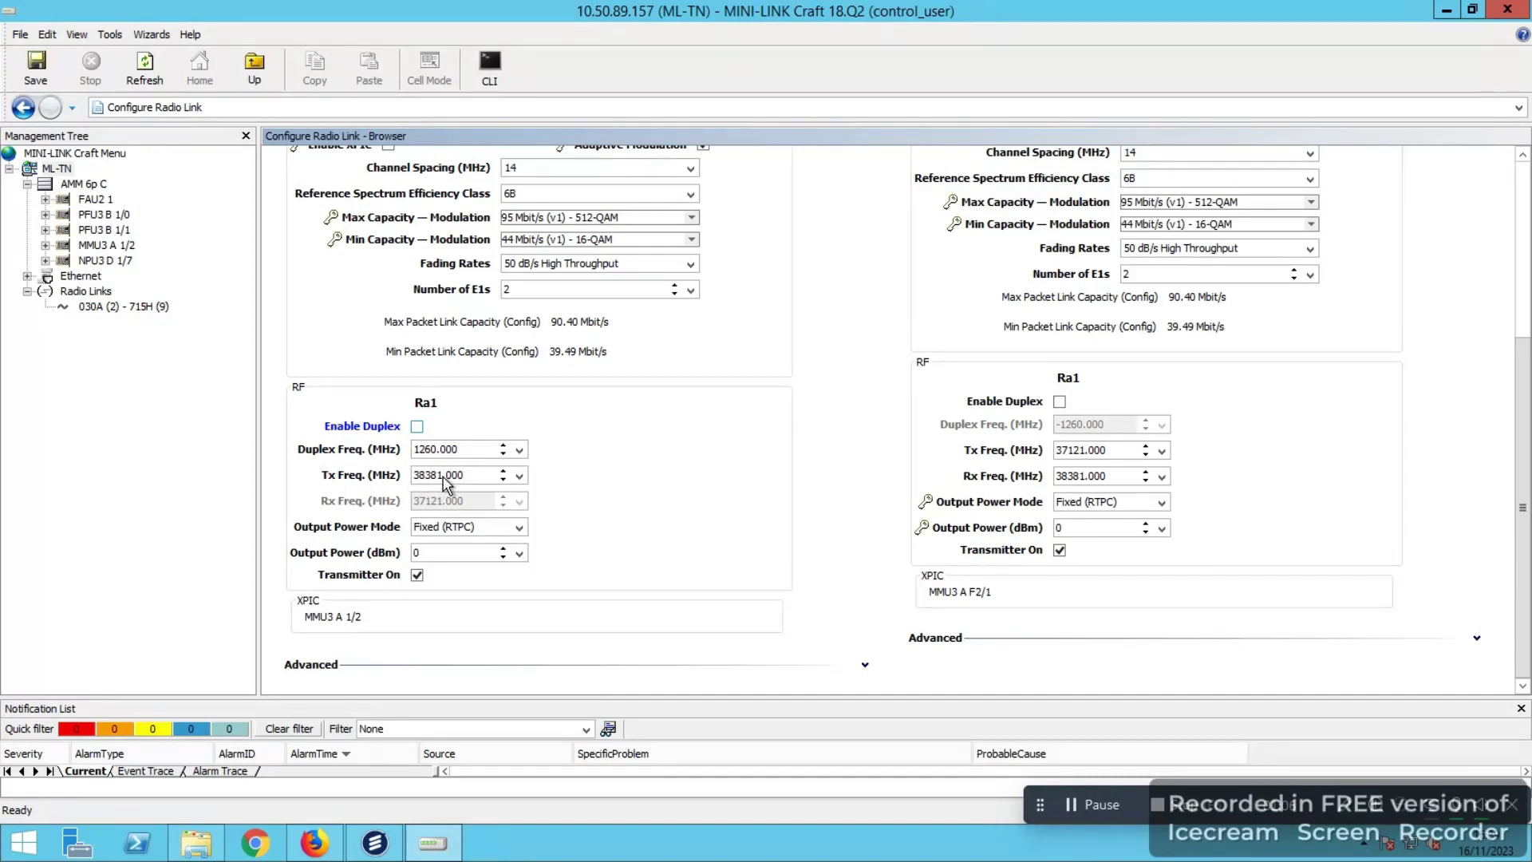
key(space)
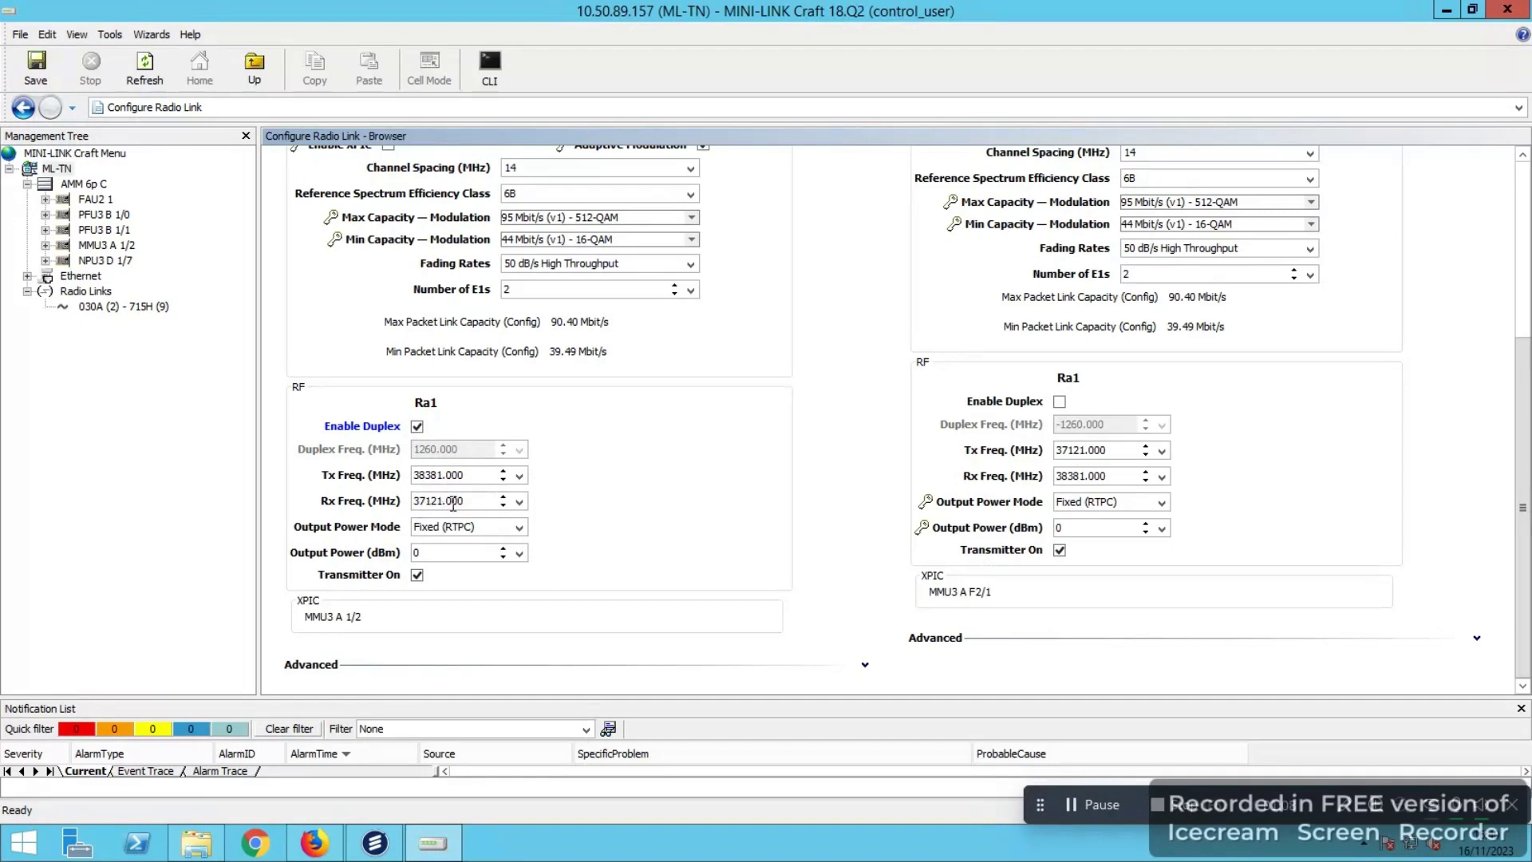
click(417, 427)
Enter an output power of 0 dBm for both the near end and far end, dismiss the Windows colour-scheme prompt and save the configuration
click(441, 552)
key(Return)
double_click(1068, 523)
text(3)
double_click(432, 551)
click(431, 551)
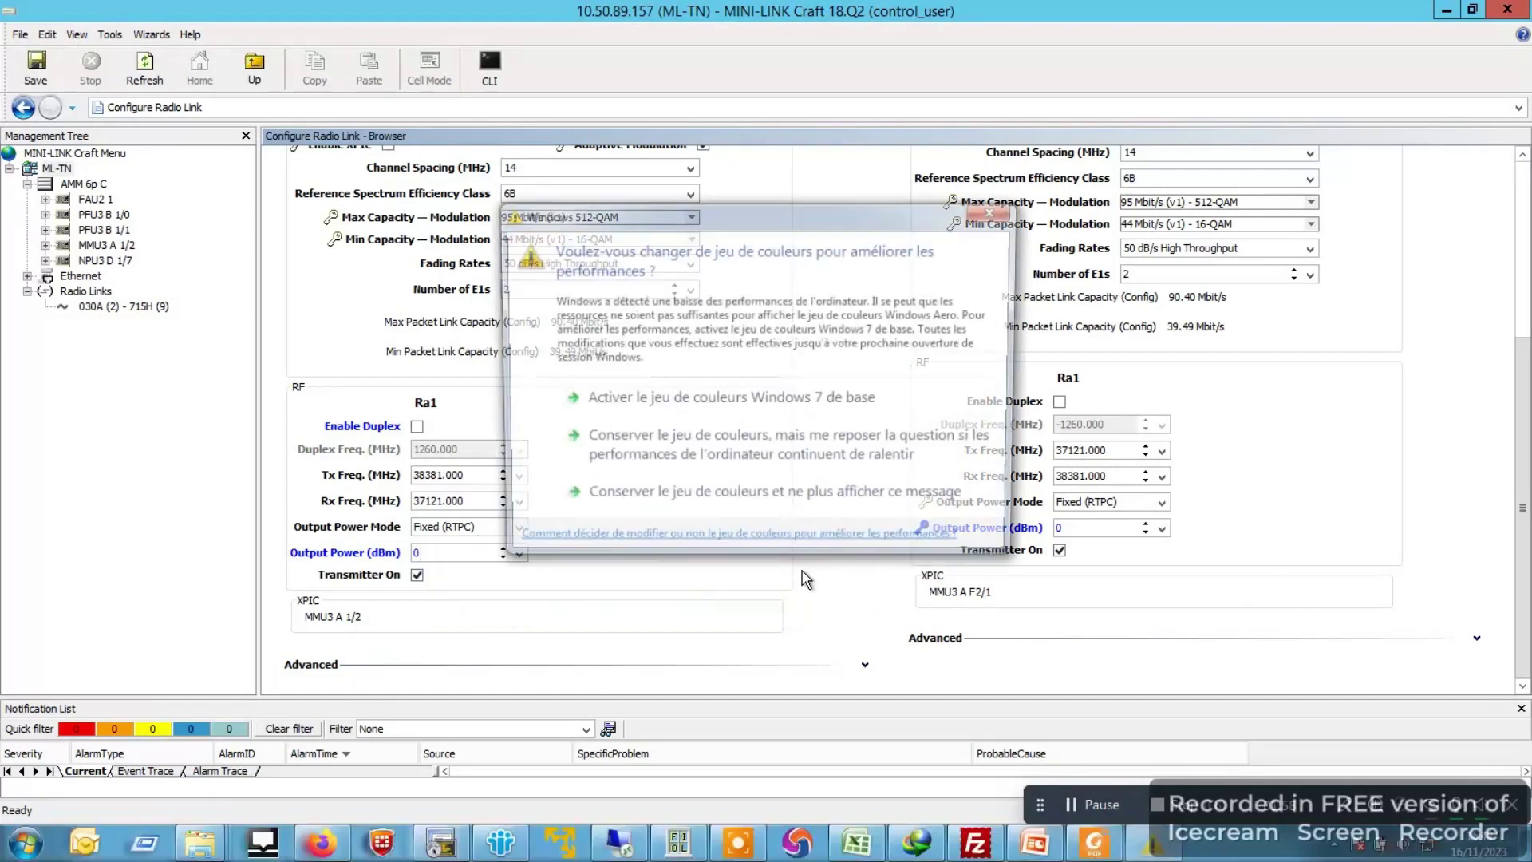
click(995, 210)
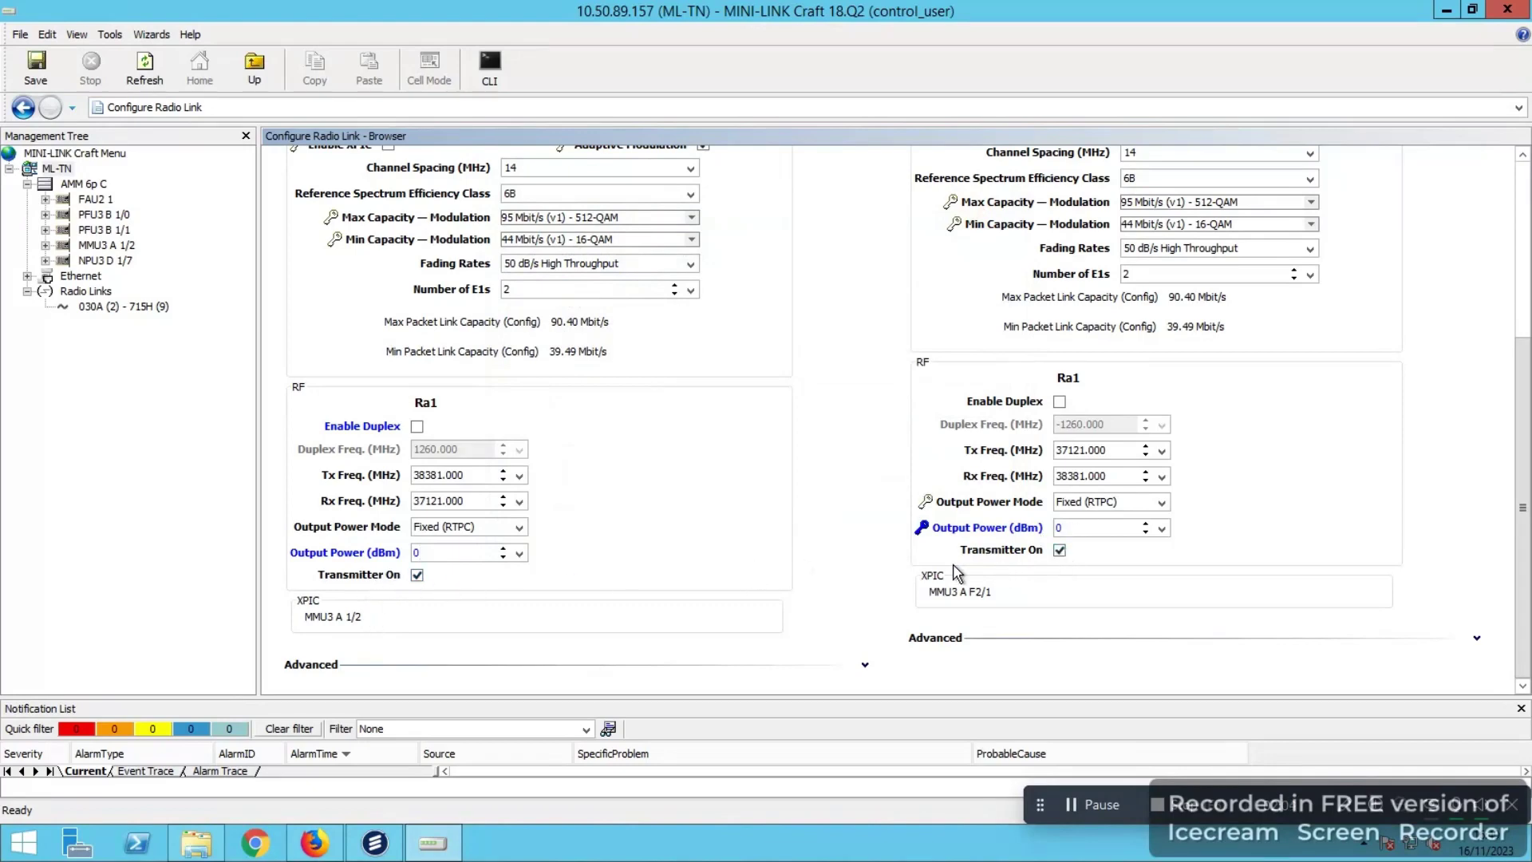
click(44, 77)
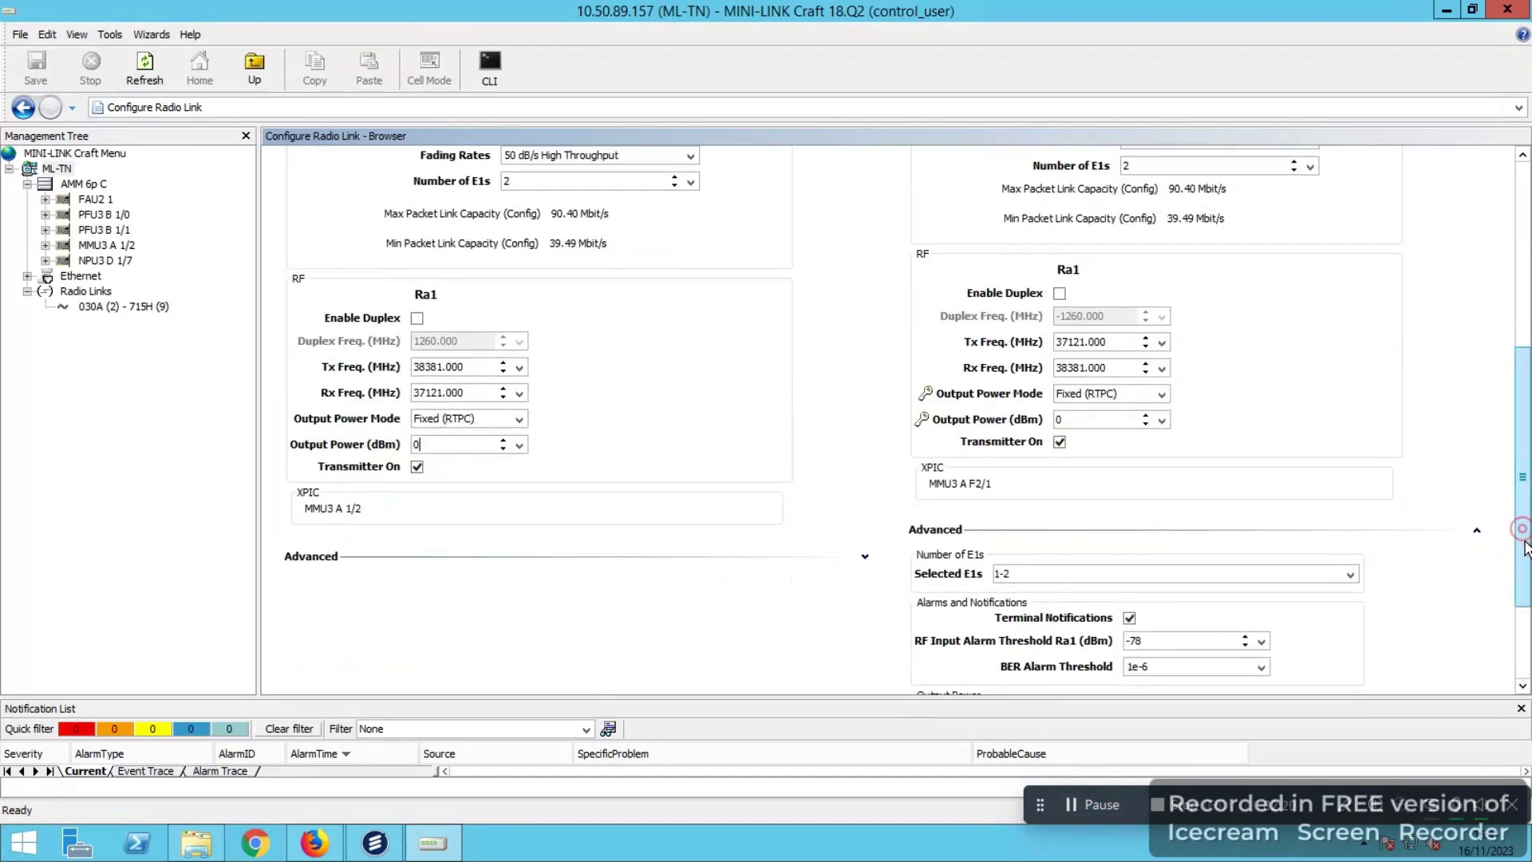
Expand the near end Advanced settings and review the E1 selection, alarm thresholds, DCN and ATPC capabilities of both ends
scroll(957, 486, down, 3)
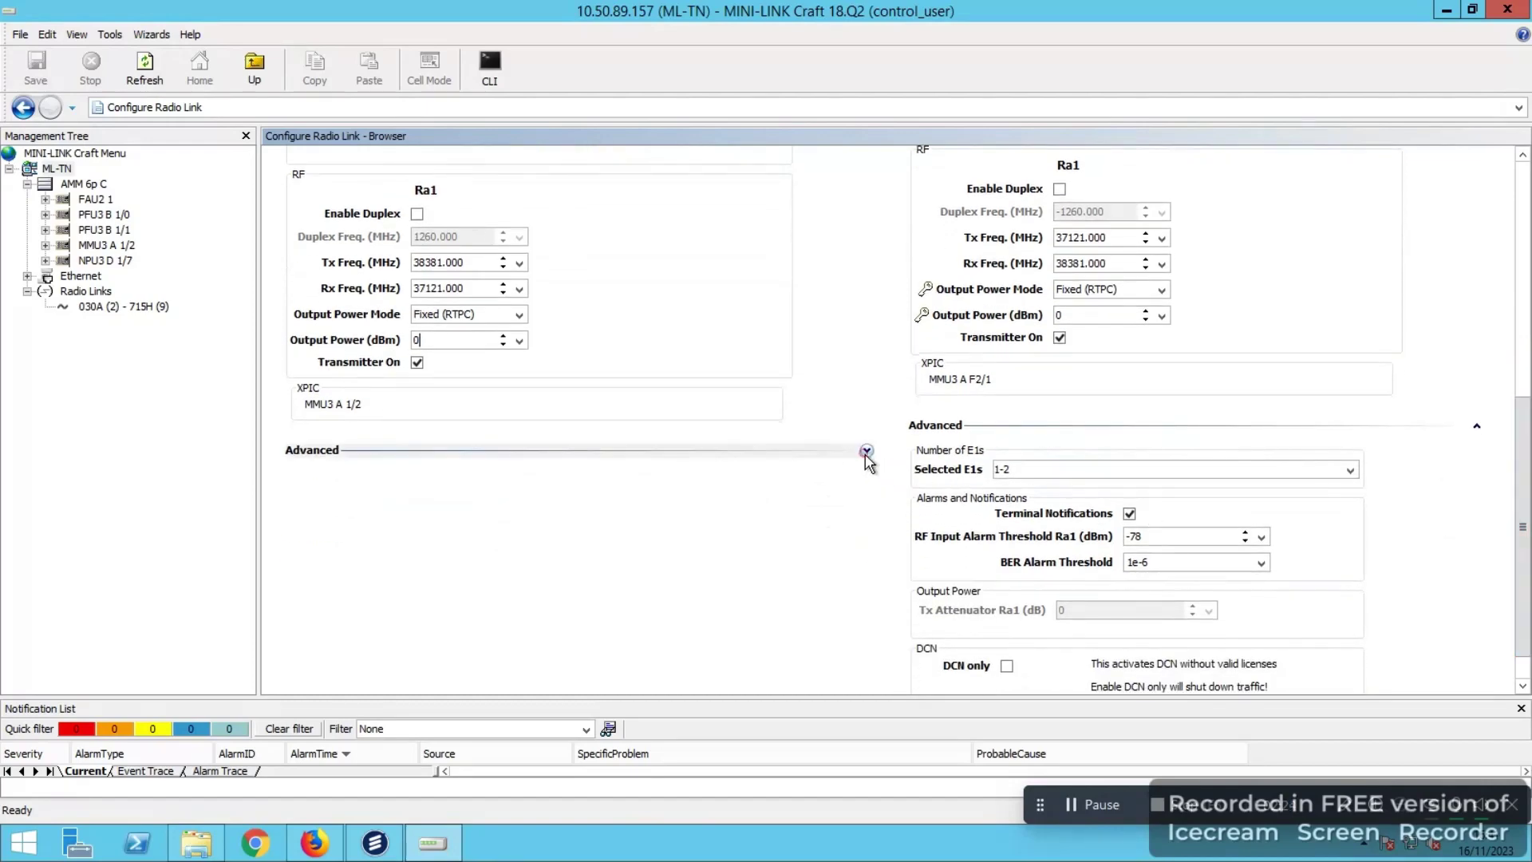
click(866, 451)
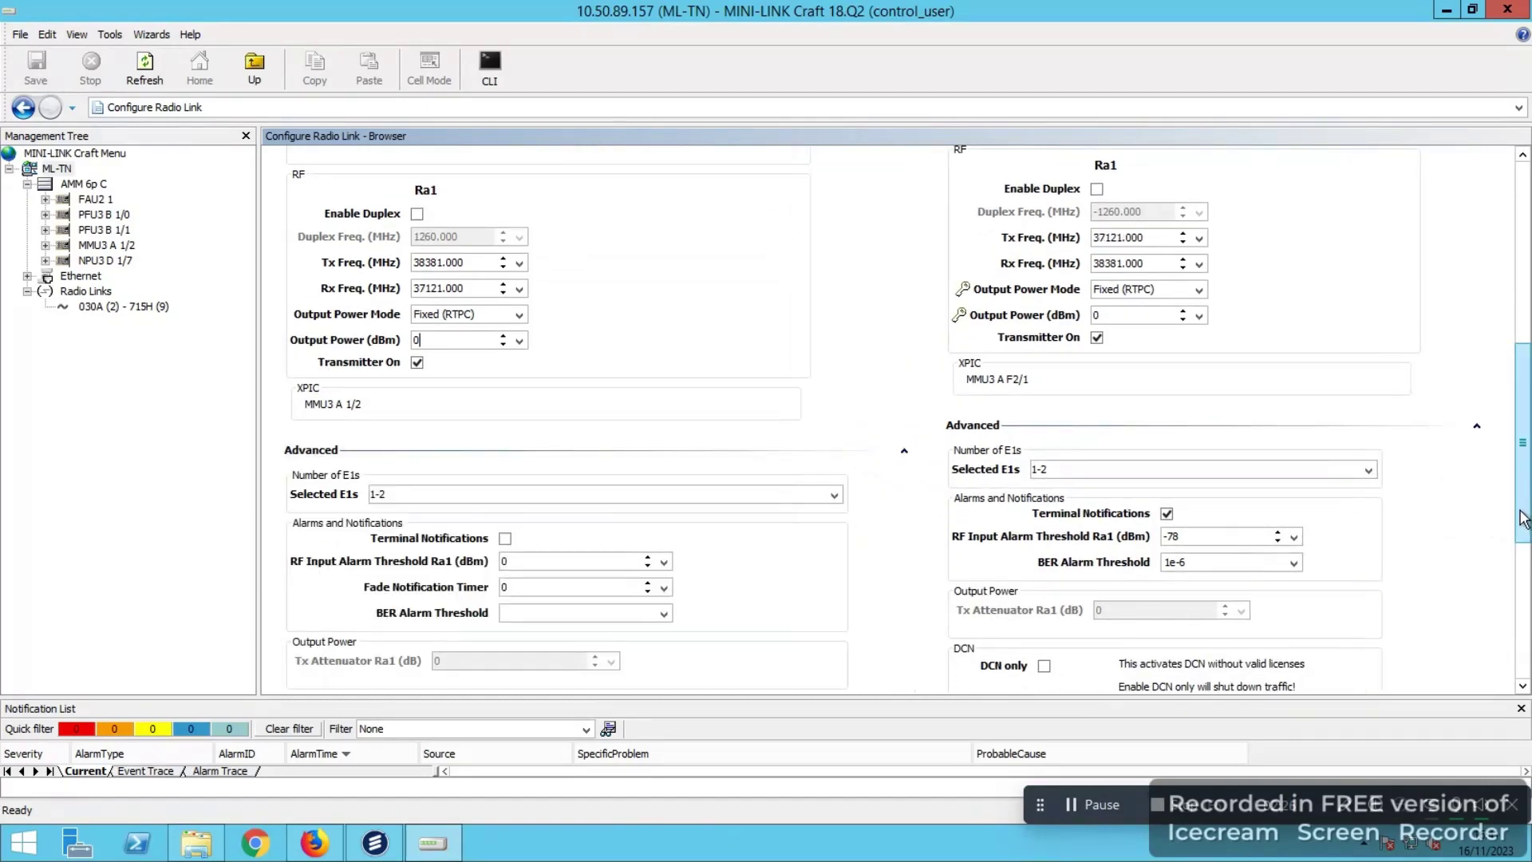
drag(1522, 518, 1528, 560)
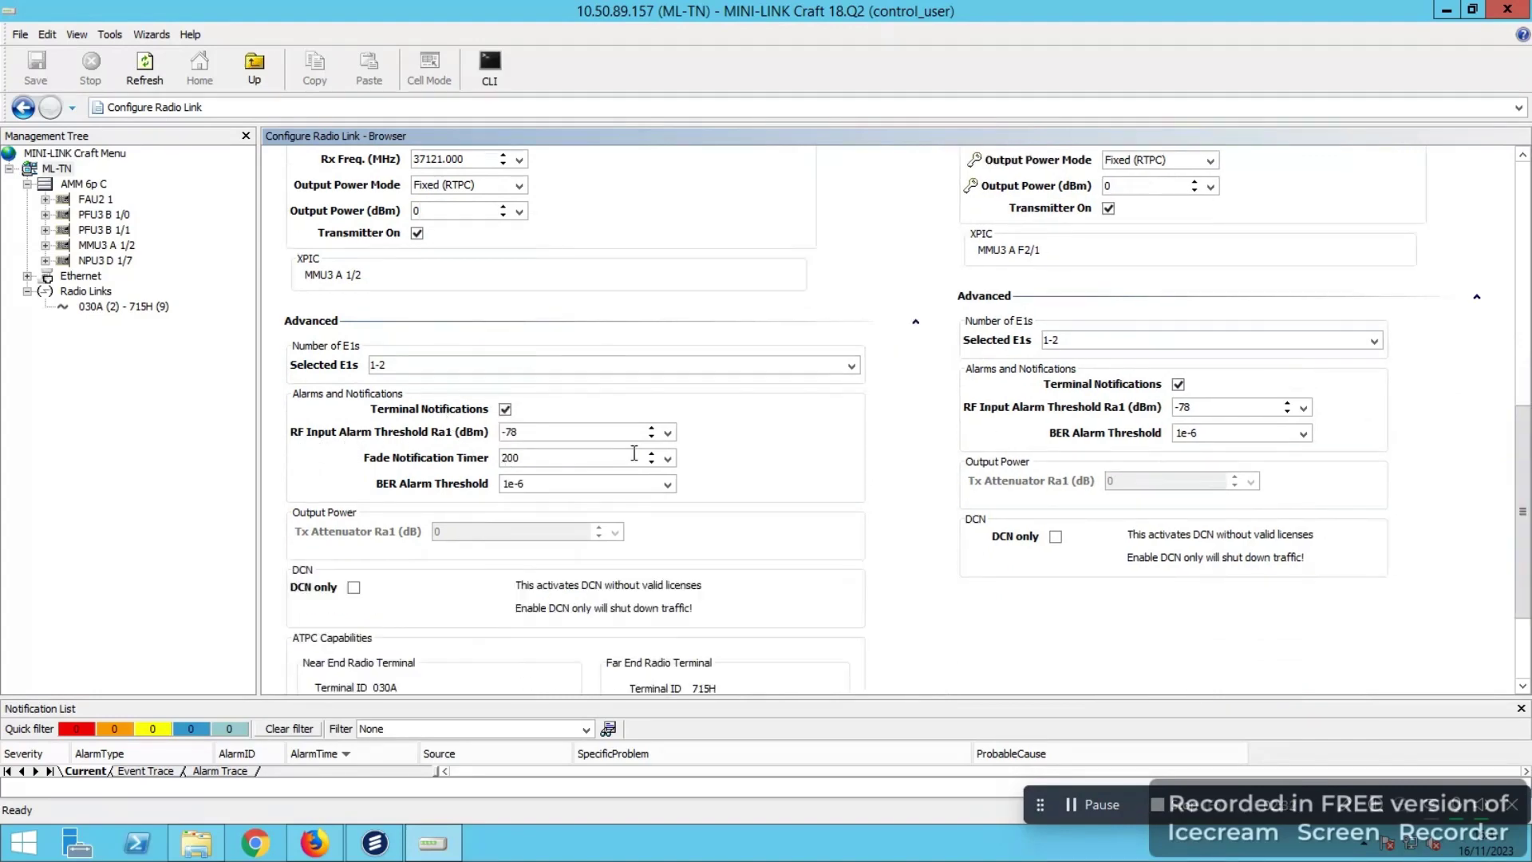
scroll(634, 453, down, 1)
scroll(631, 452, down, 1)
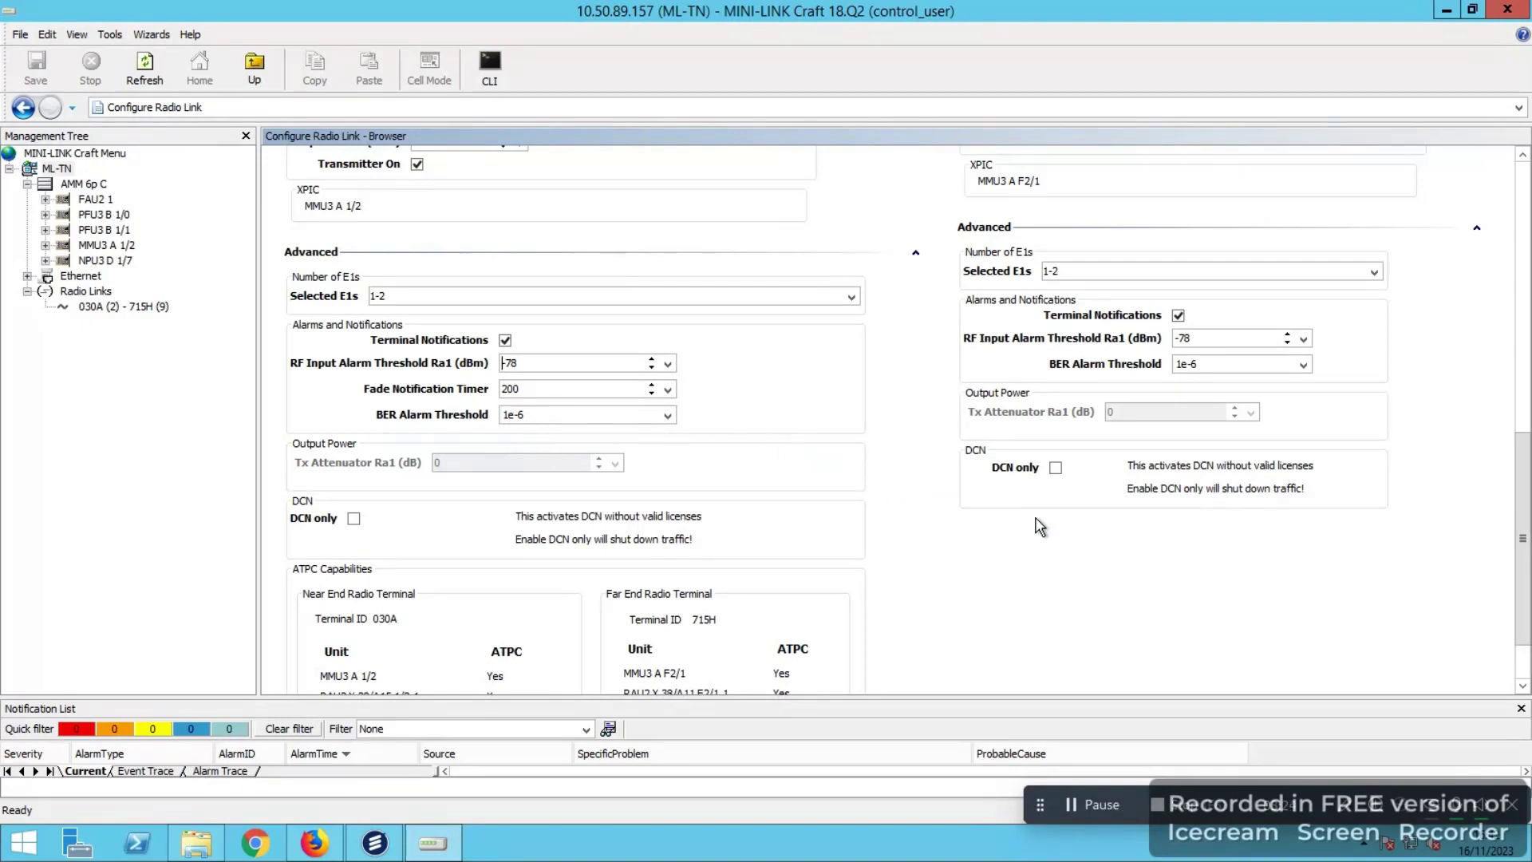
scroll(1519, 658, down, 1)
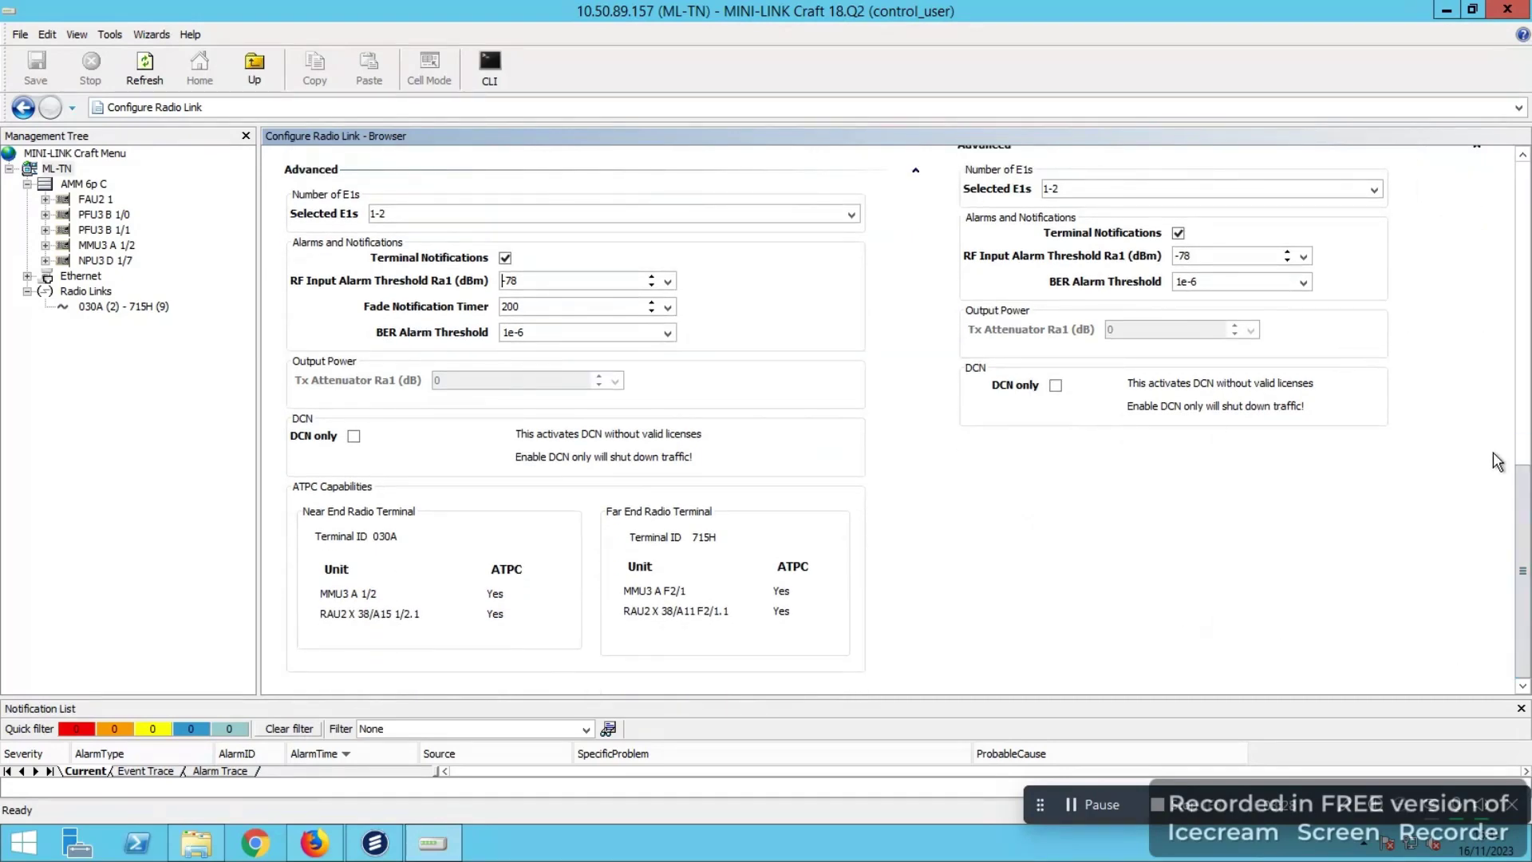
Open the Alarms and Status page of radio link 030A (2) - 715H (9), dismissing the Windows colour-scheme prompt
drag(1520, 491, 1525, 192)
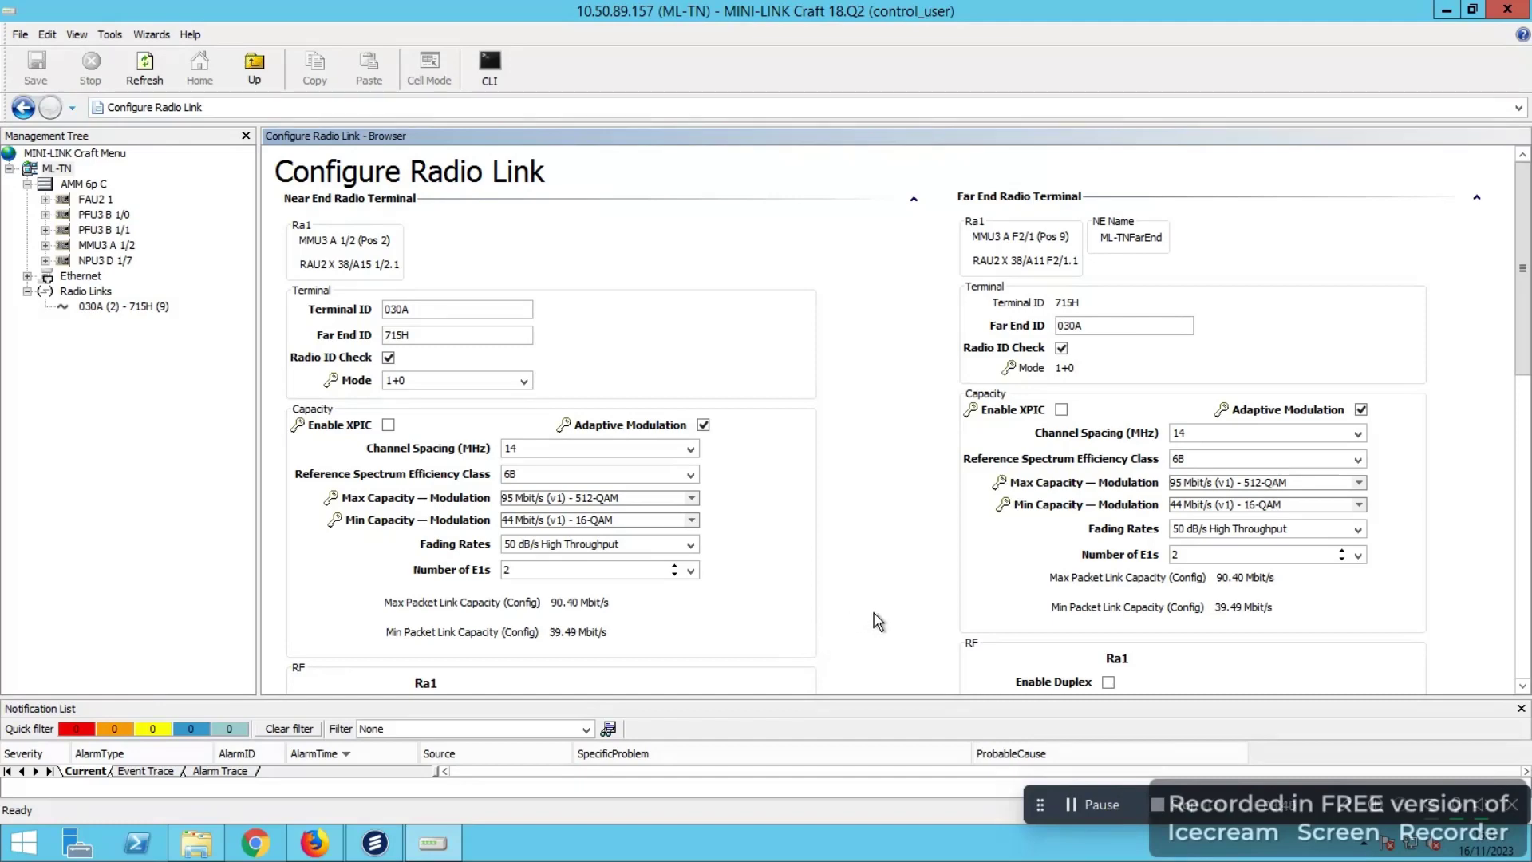
click(134, 307)
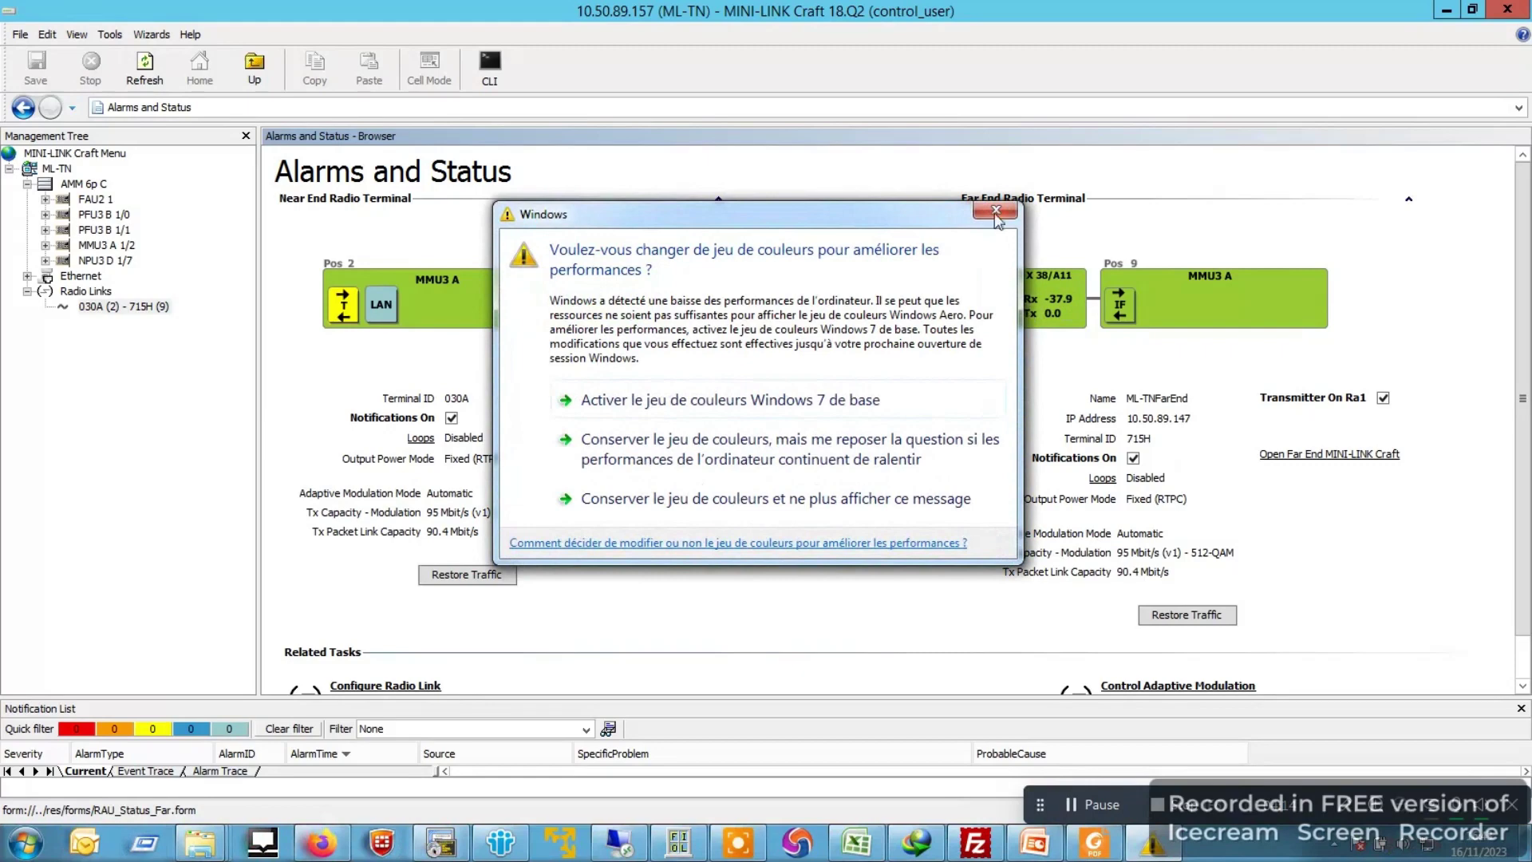
click(996, 214)
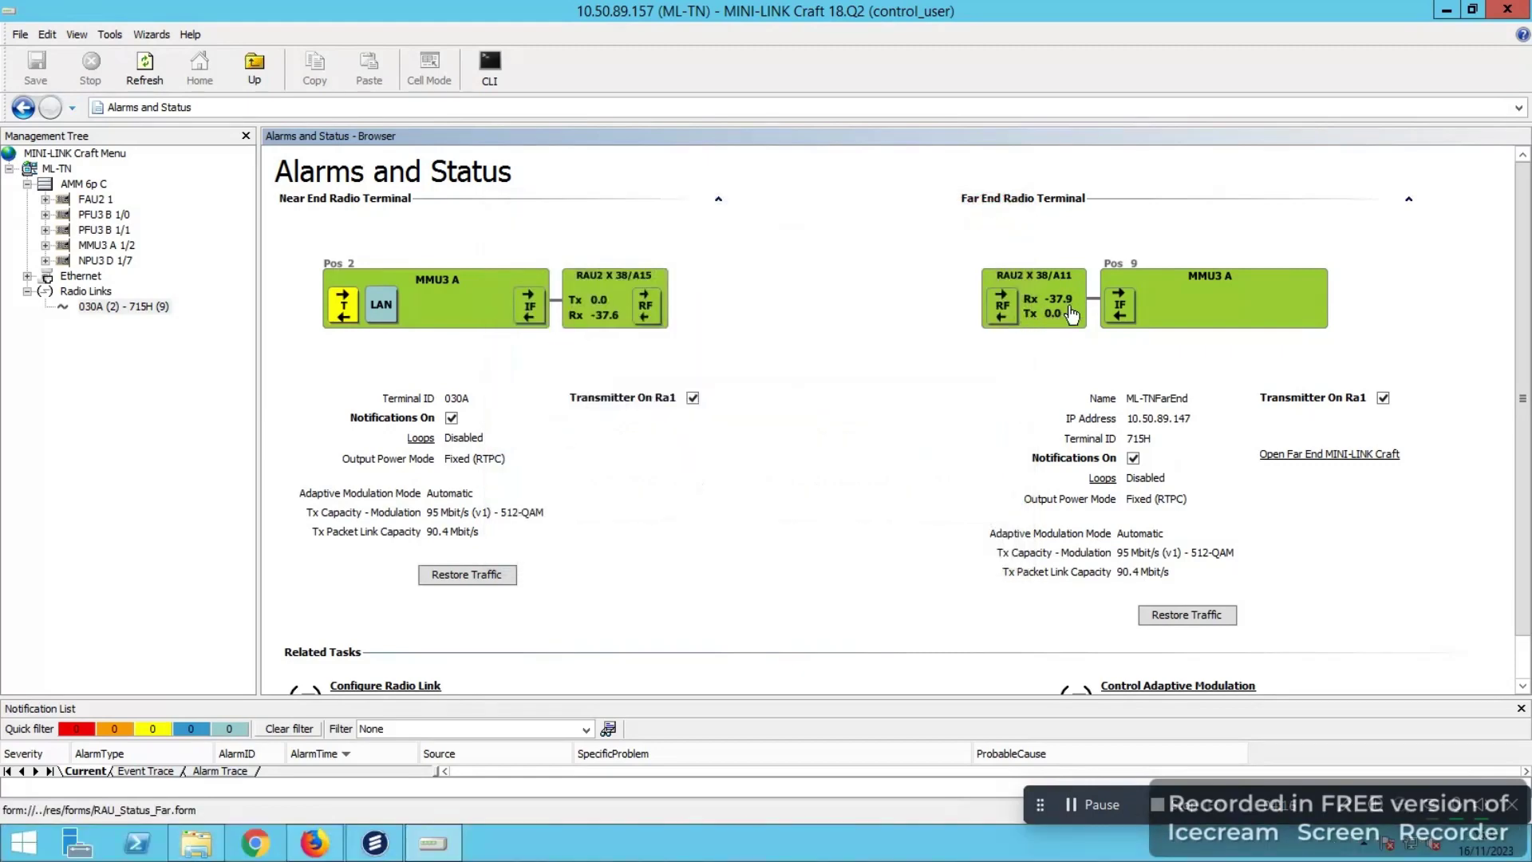